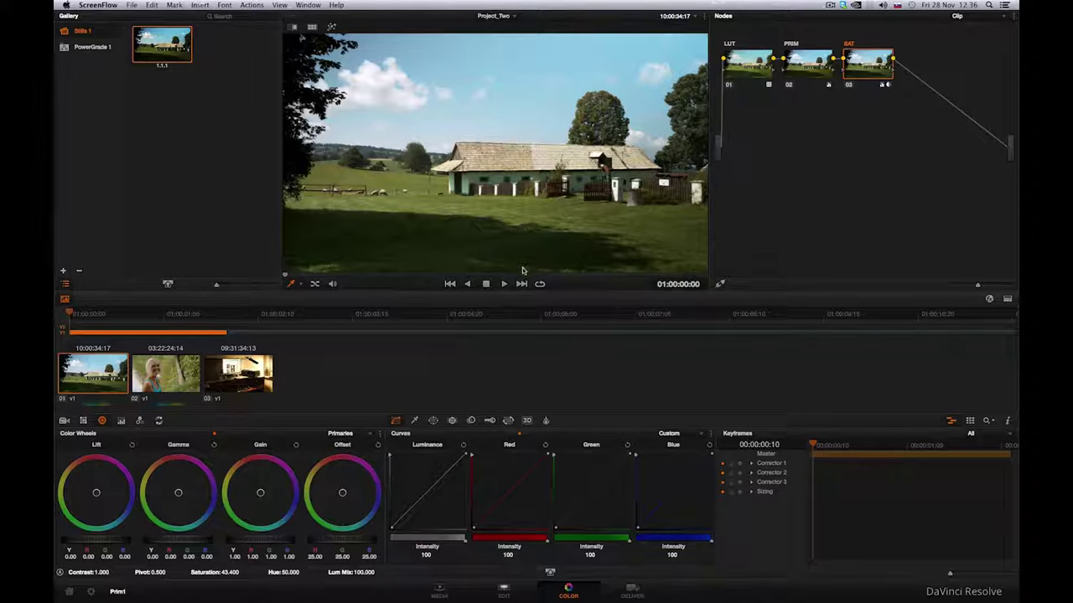
Show the Blur palette and review the Blur/Sharpen/Mist modes, leaving Blur mode selected.
click(471, 420)
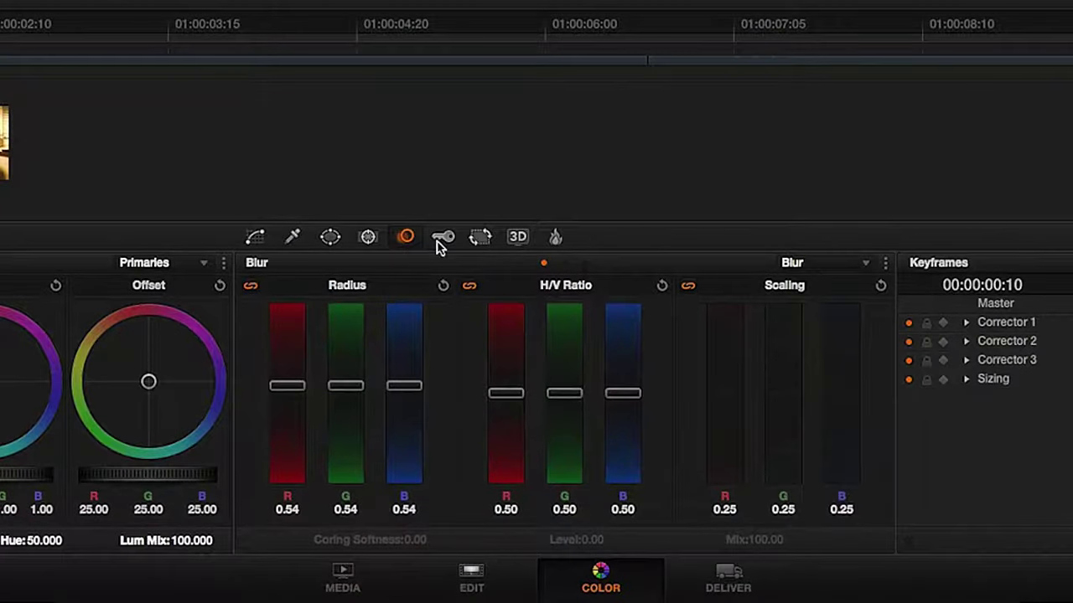
click(867, 266)
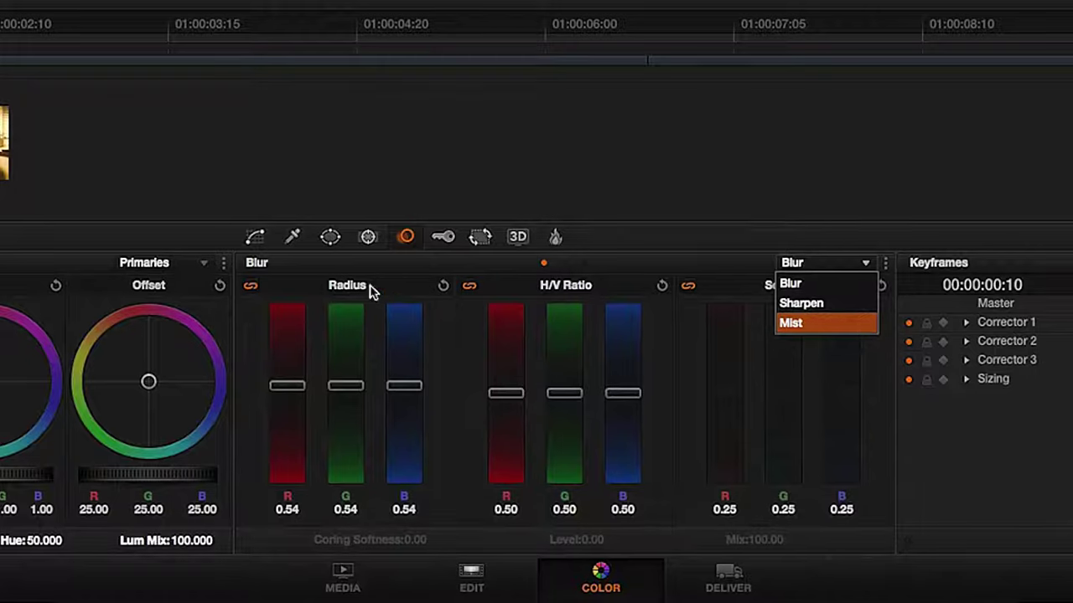
click(340, 295)
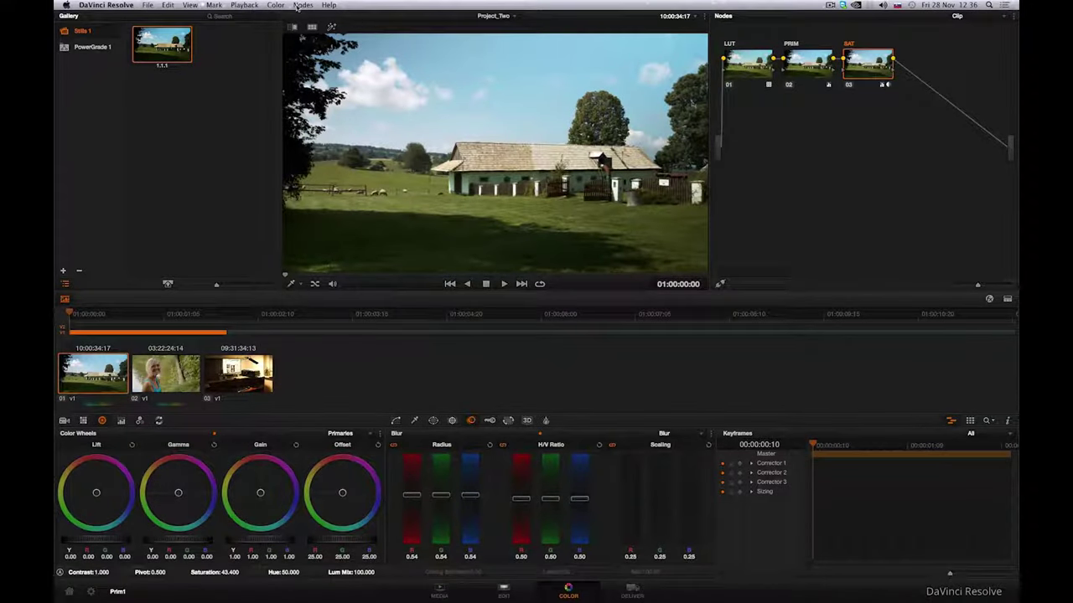
Add a serial node after SAT and label it BLUR.
click(297, 6)
click(301, 15)
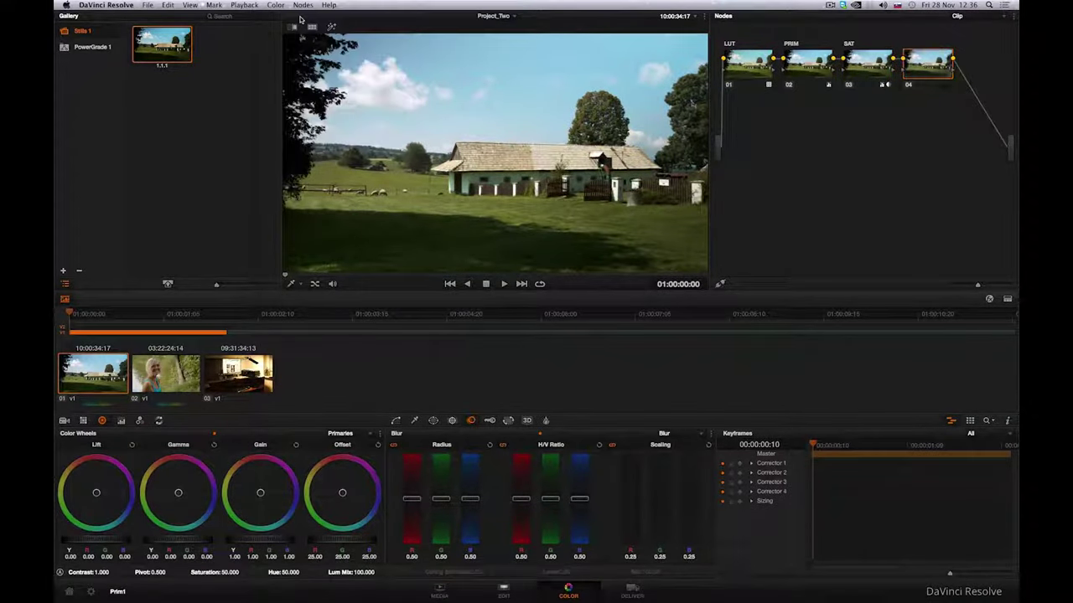
right_click(915, 69)
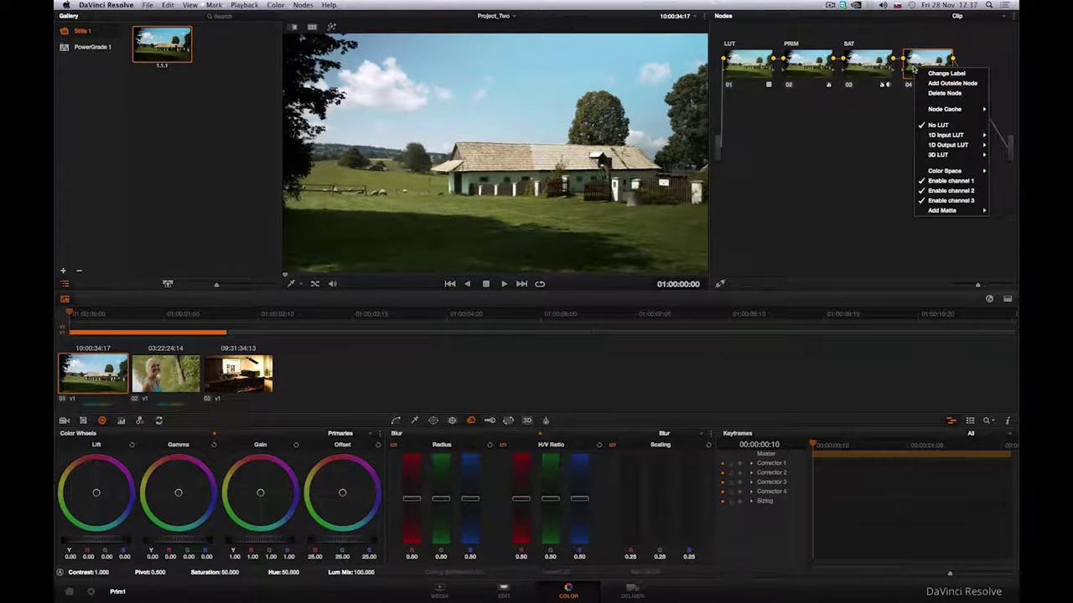
click(915, 74)
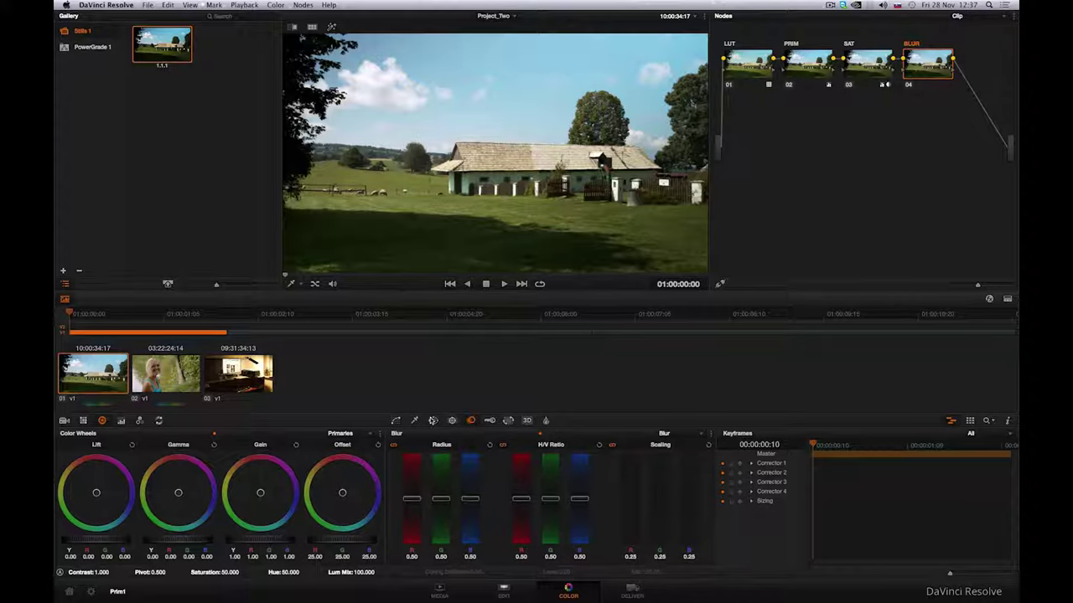
Enable a rectangular window, move it to the frame bottom, widen it and soften its top edge to 8.19.
click(432, 420)
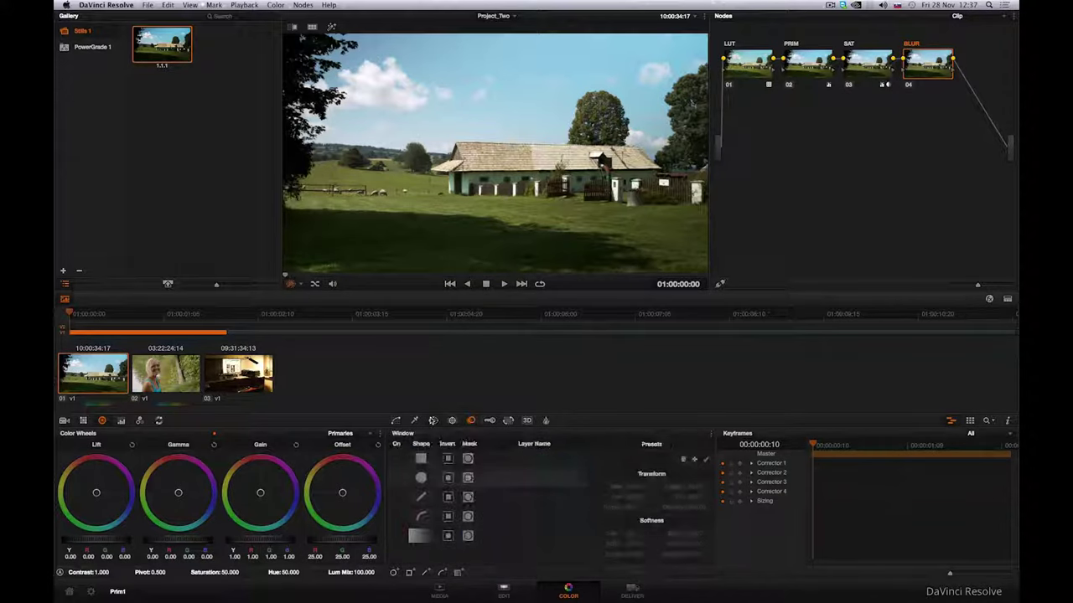
click(397, 459)
scroll(507, 247, down, 3)
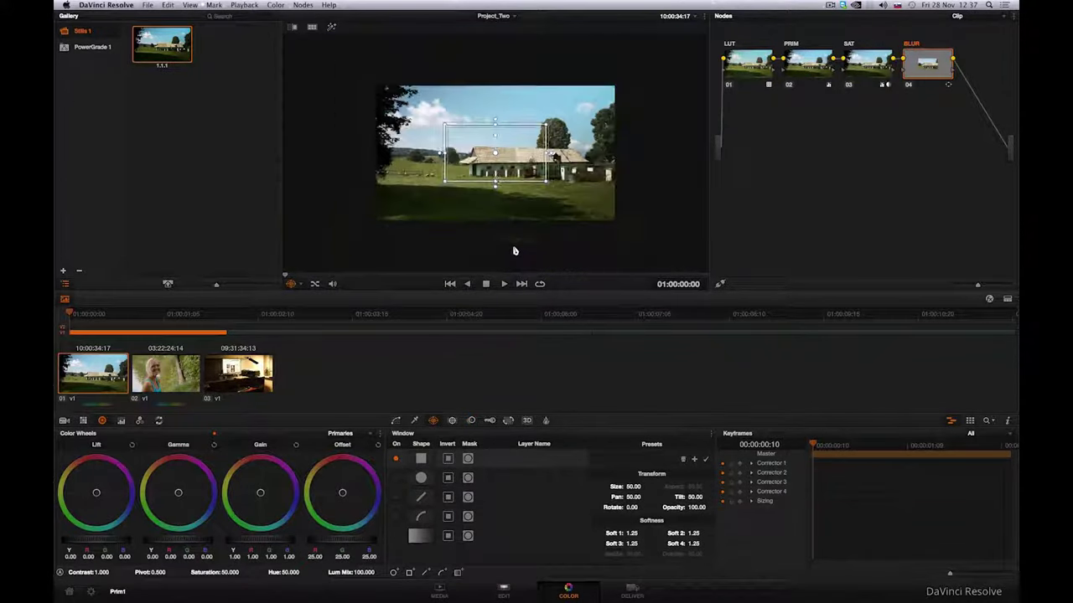
drag(494, 155, 672, 233)
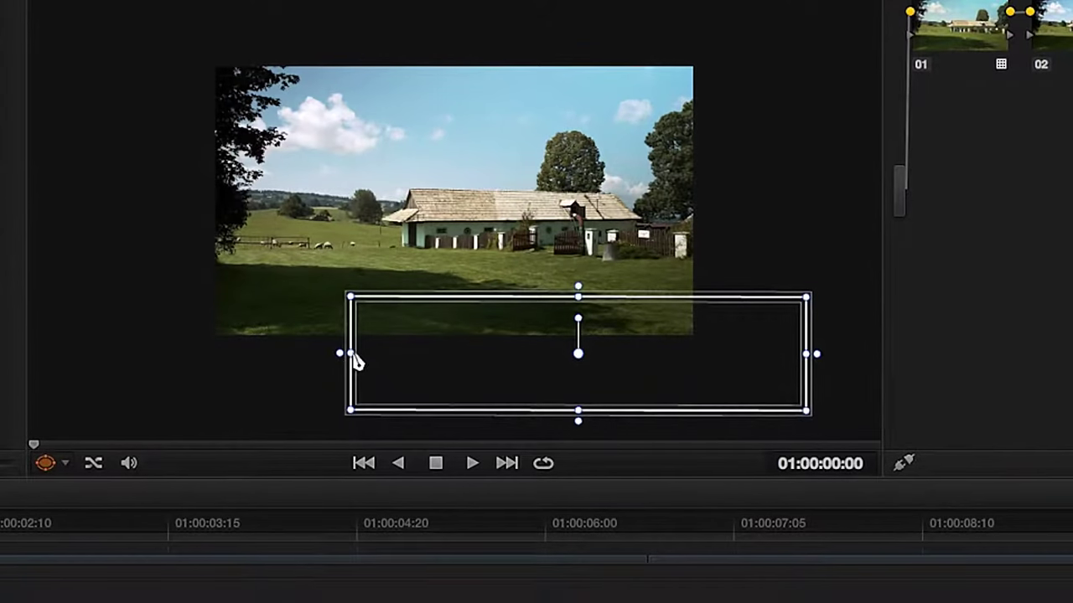
drag(445, 232, 396, 239)
drag(256, 374, 109, 361)
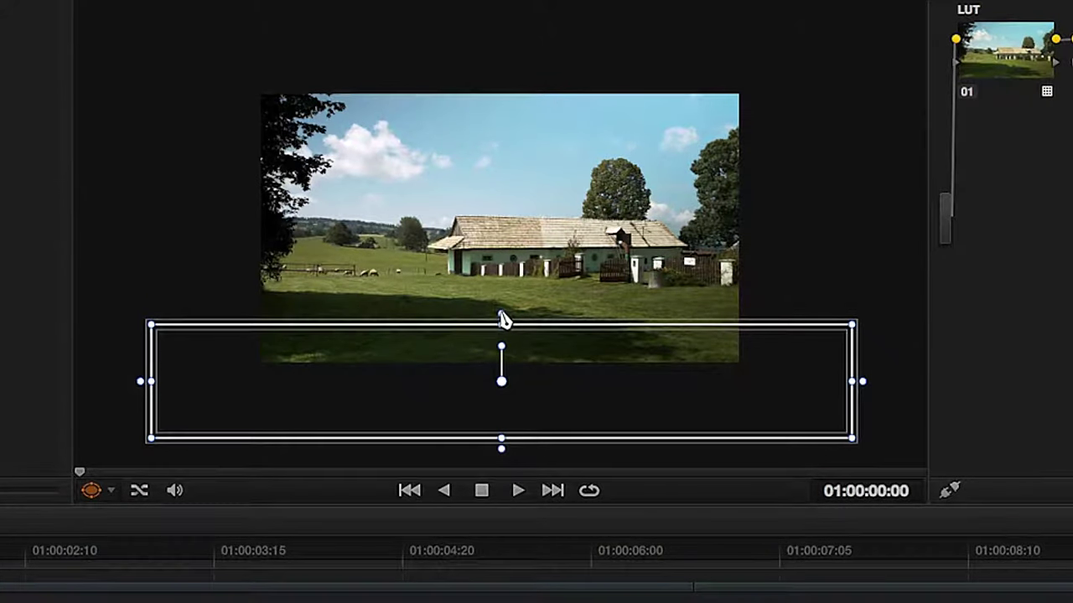
mouse_move(501, 315)
mouse_down()
mouse_move(501, 292)
mouse_move(503, 329)
mouse_move(501, 289)
mouse_move(500, 324)
mouse_up()
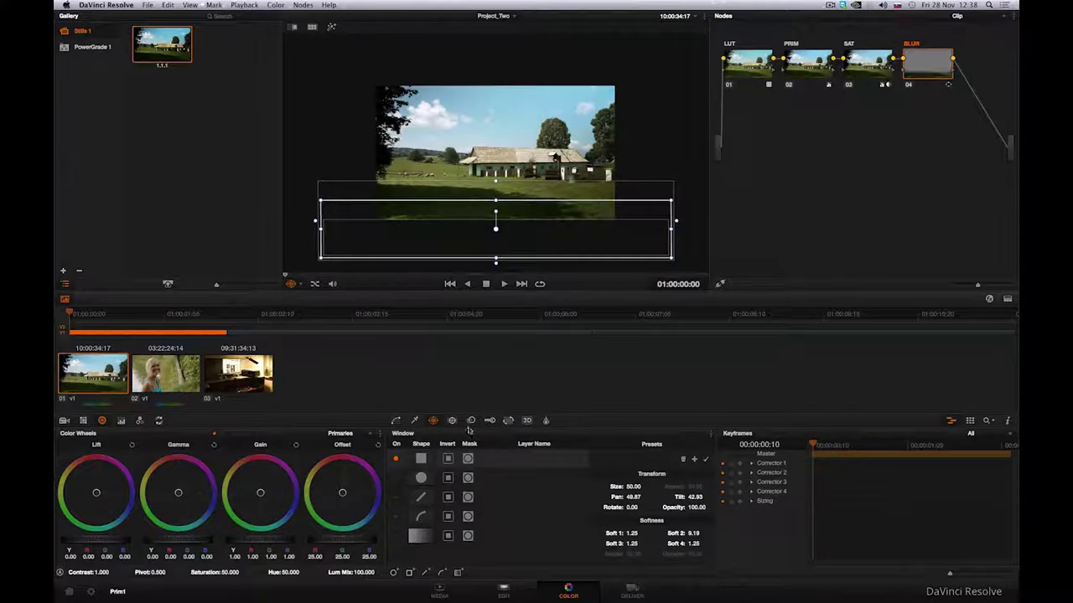
Adjust the linked Blur Radius sliders, resetting once, and bring them down to 0.14.
click(471, 421)
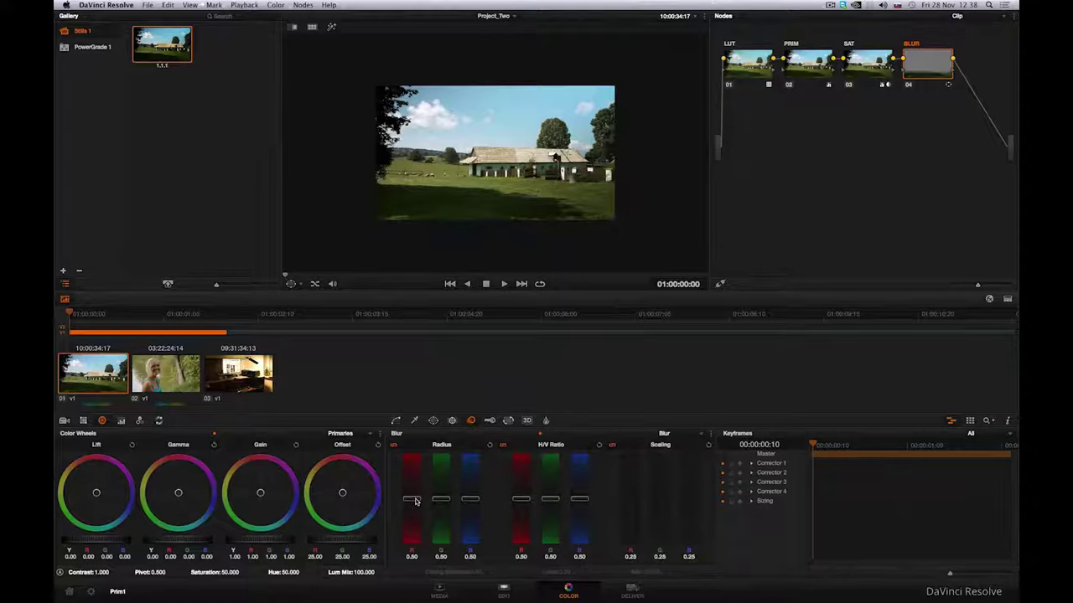
drag(415, 501, 415, 483)
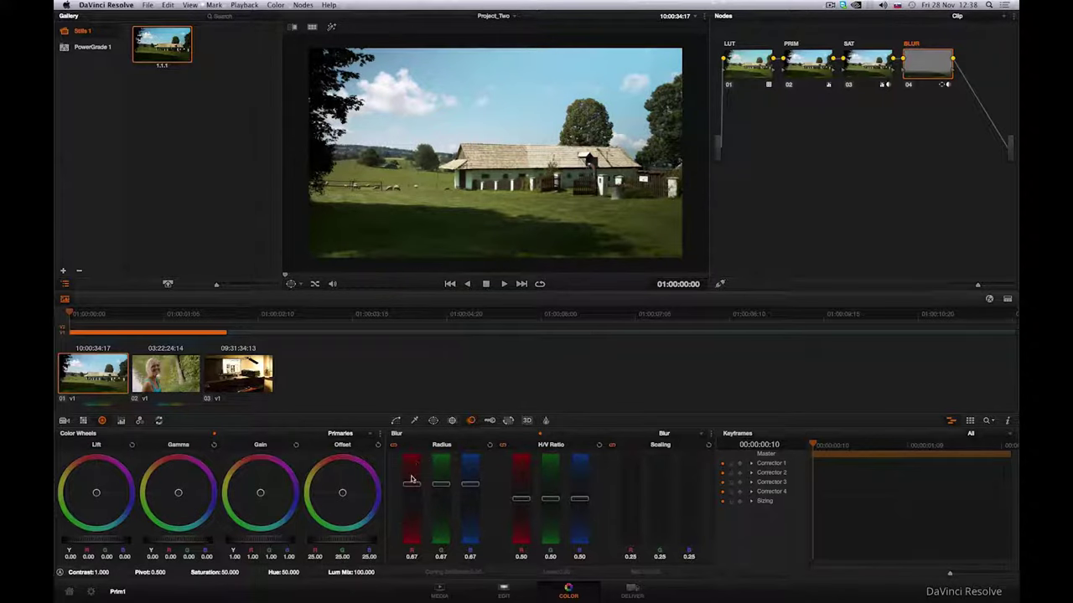
drag(411, 484, 411, 487)
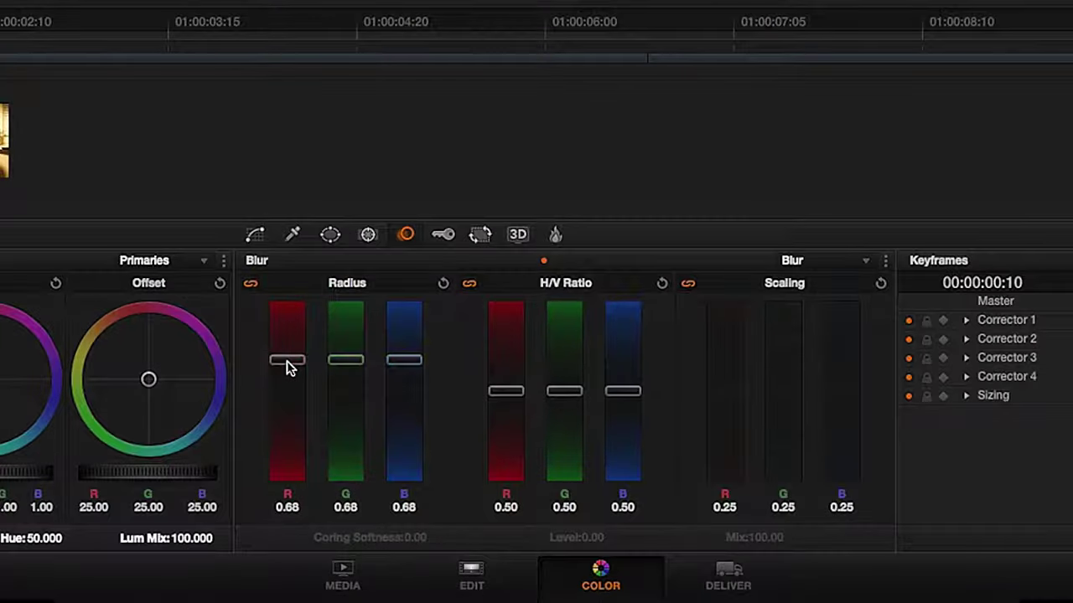
click(442, 283)
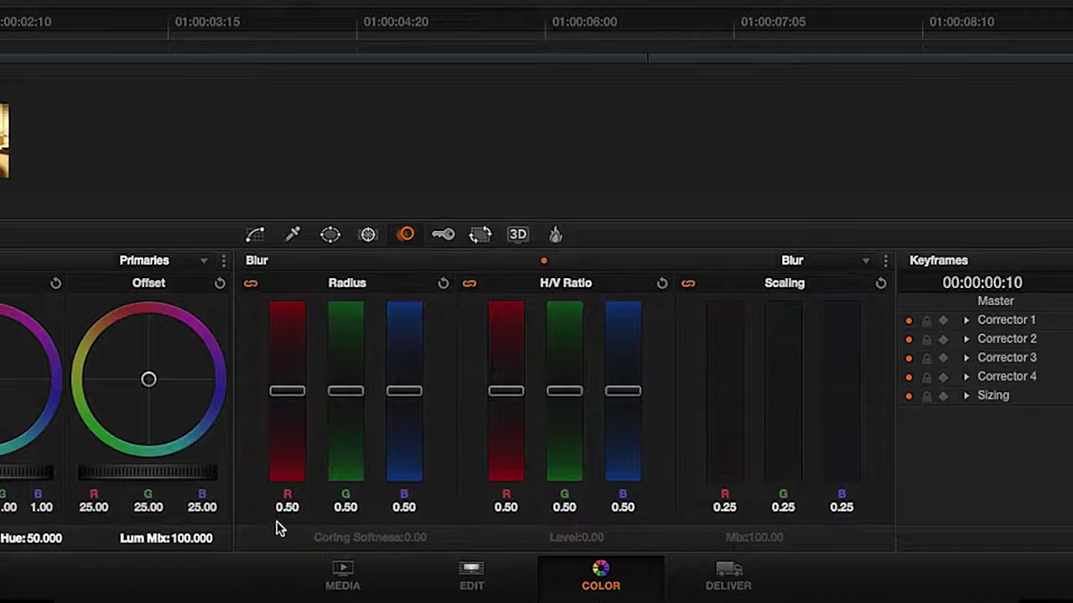
drag(290, 392, 294, 367)
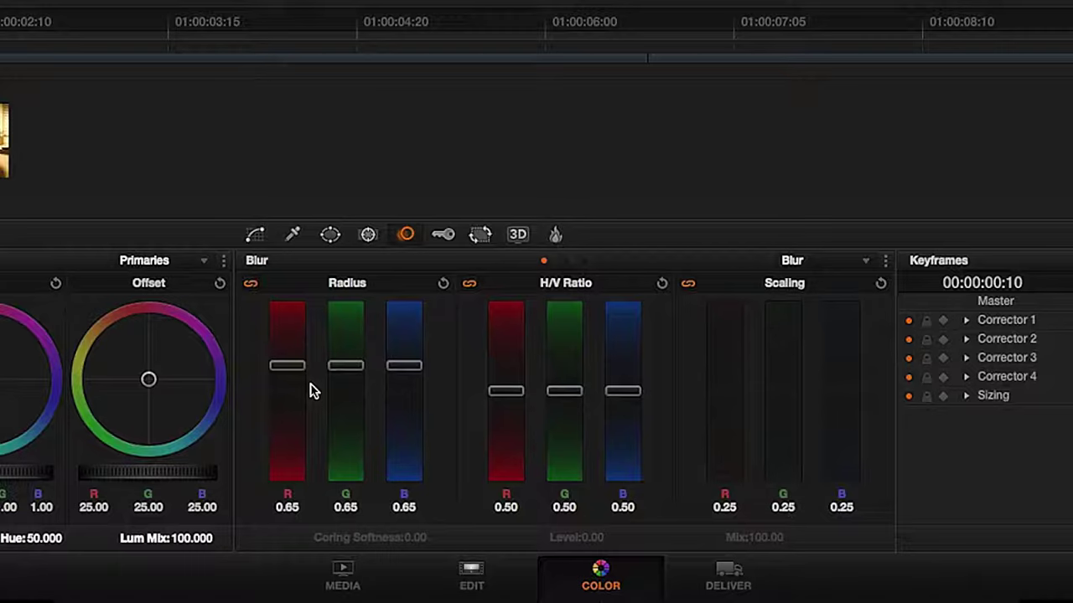
drag(297, 366, 298, 455)
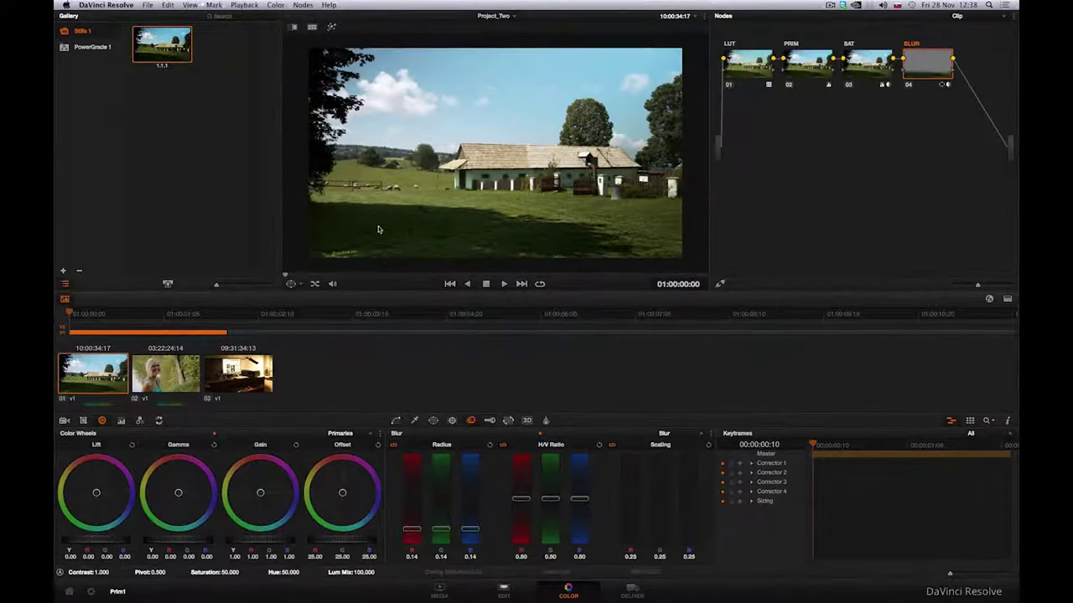
On the woman's clip, add a serial node after SAT labelled SHARPEN.
click(180, 376)
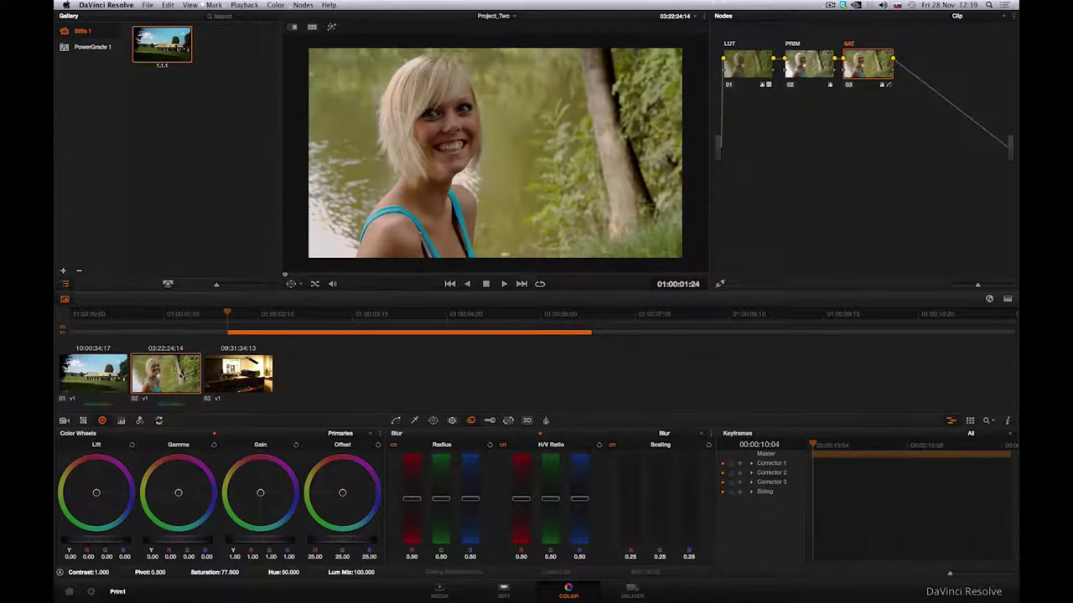
click(302, 5)
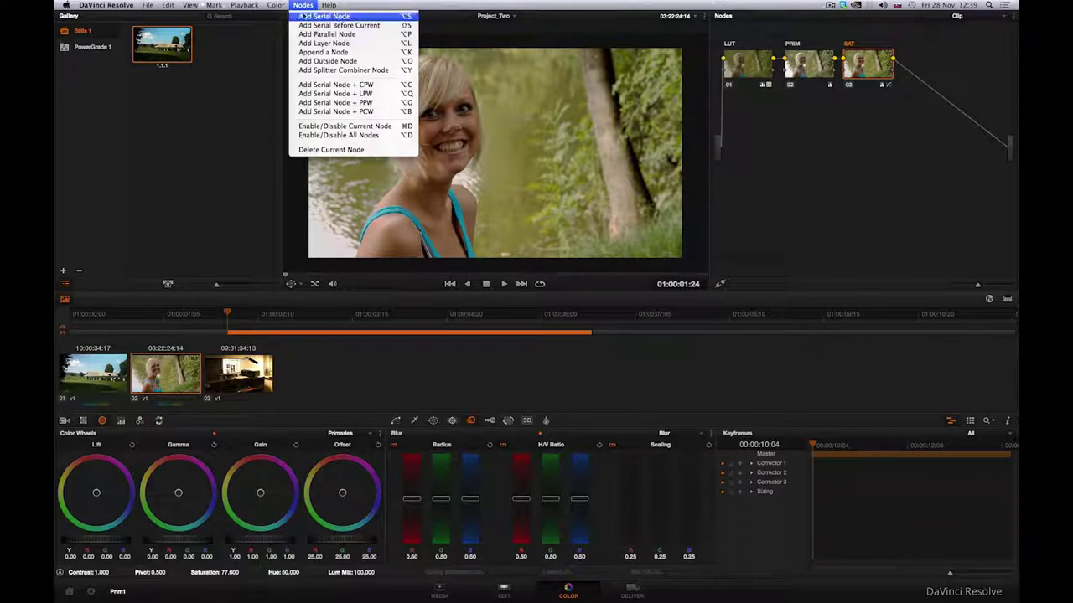
click(304, 16)
right_click(915, 72)
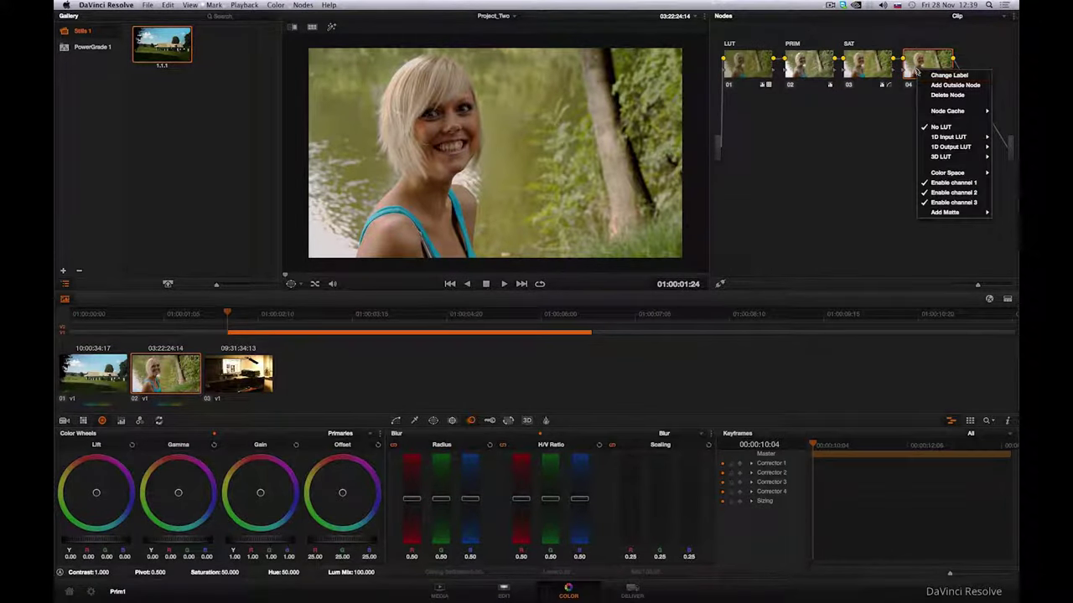
click(920, 74)
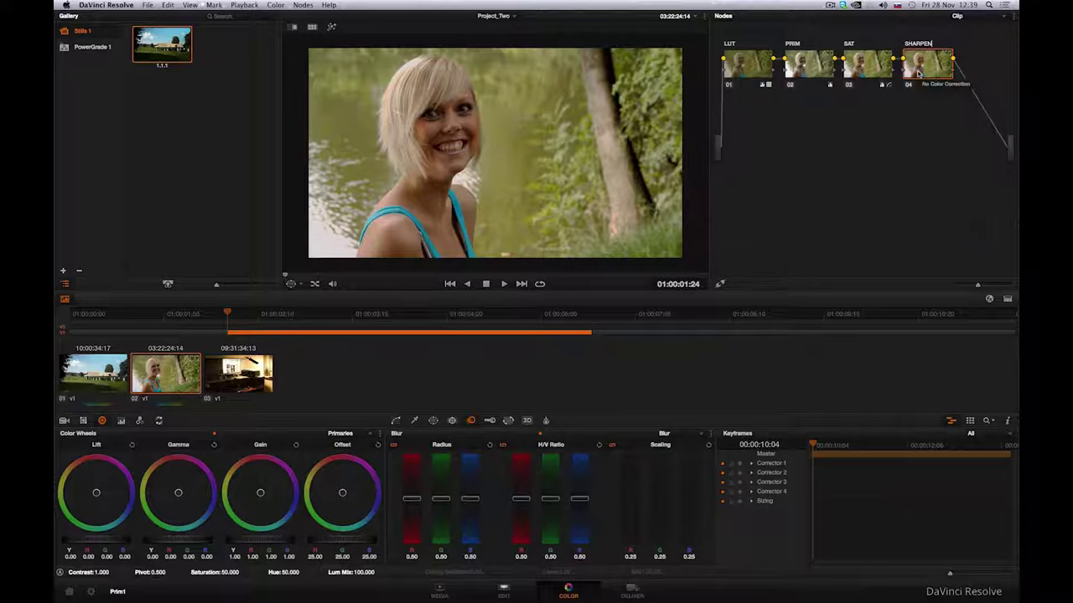
text(SHARPEN)
key(Return)
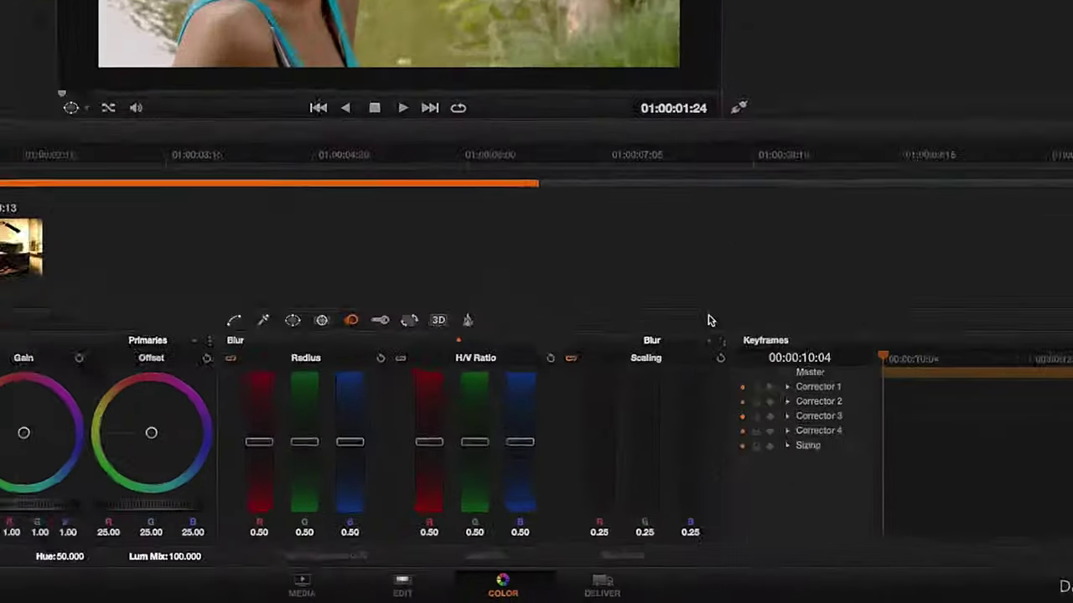
Set the node to Sharpen mode with radius 0.37, level 9 and raised coring softness.
click(698, 434)
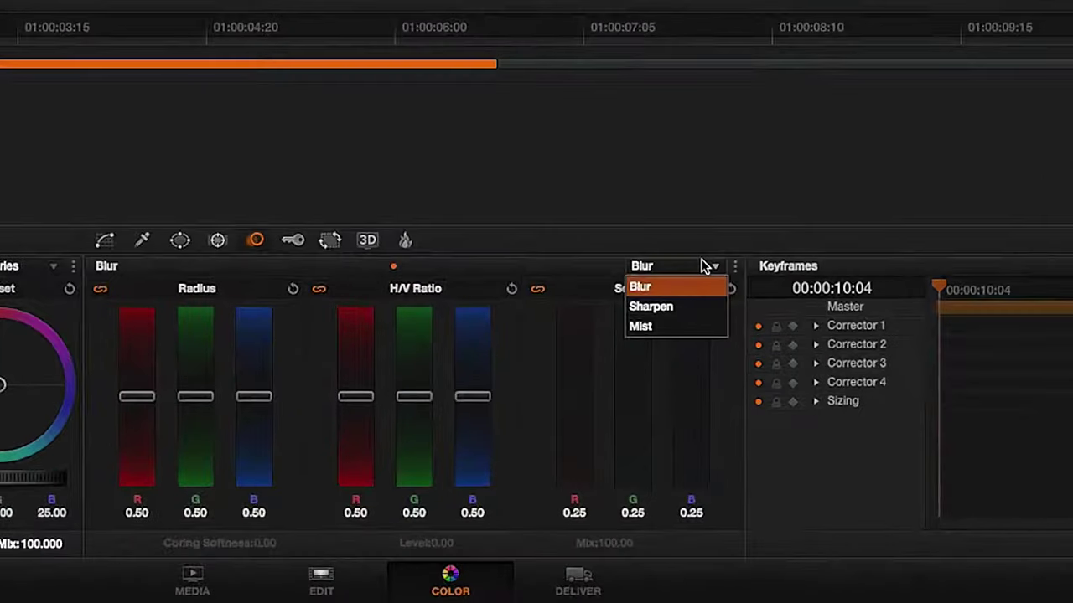
click(698, 306)
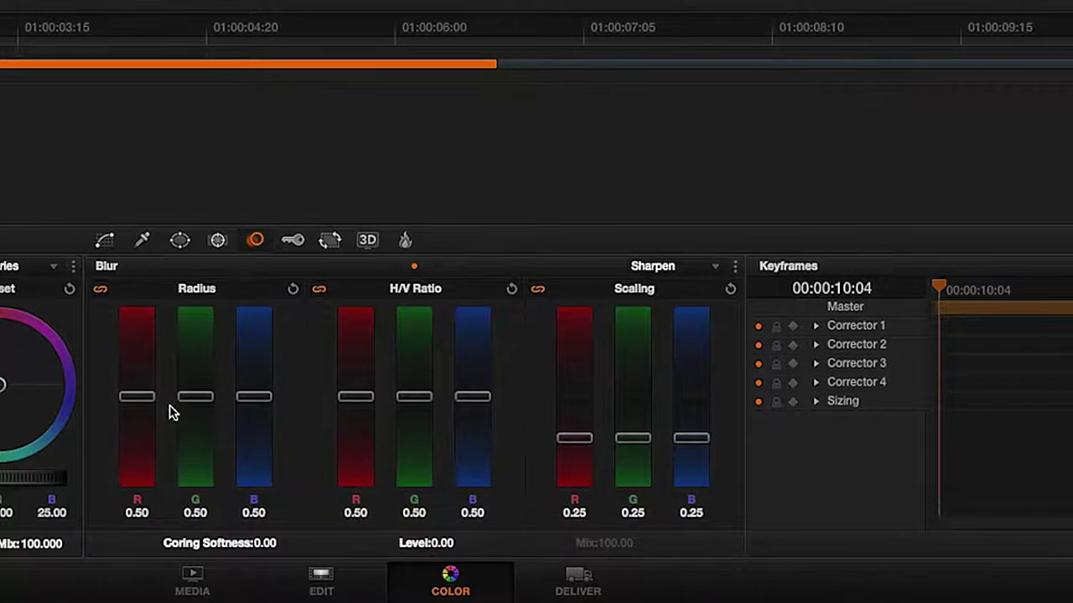
drag(193, 396, 192, 421)
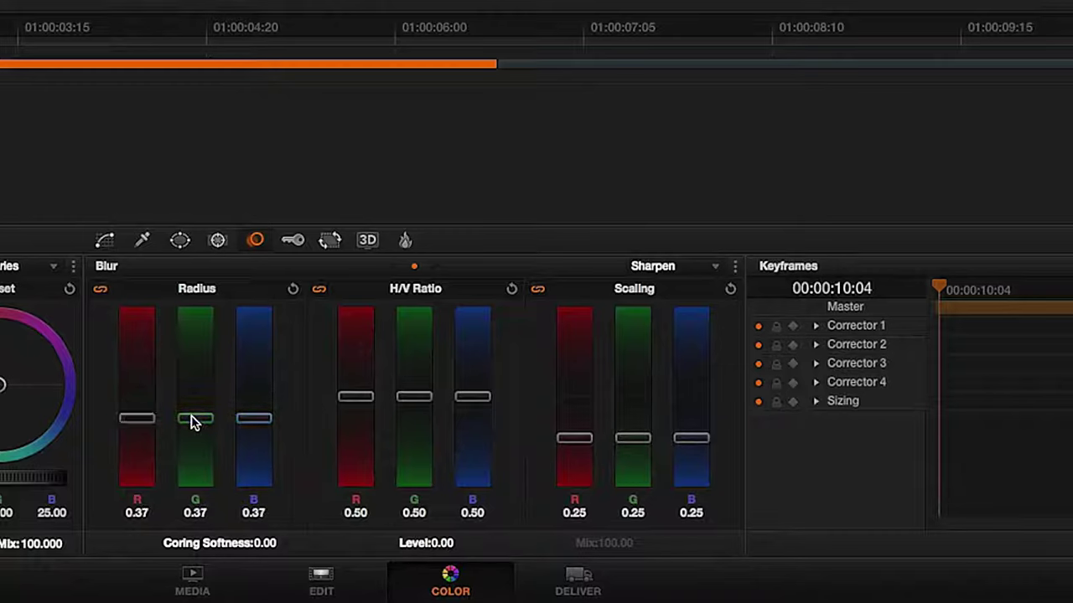
drag(426, 543, 441, 543)
drag(220, 543, 268, 543)
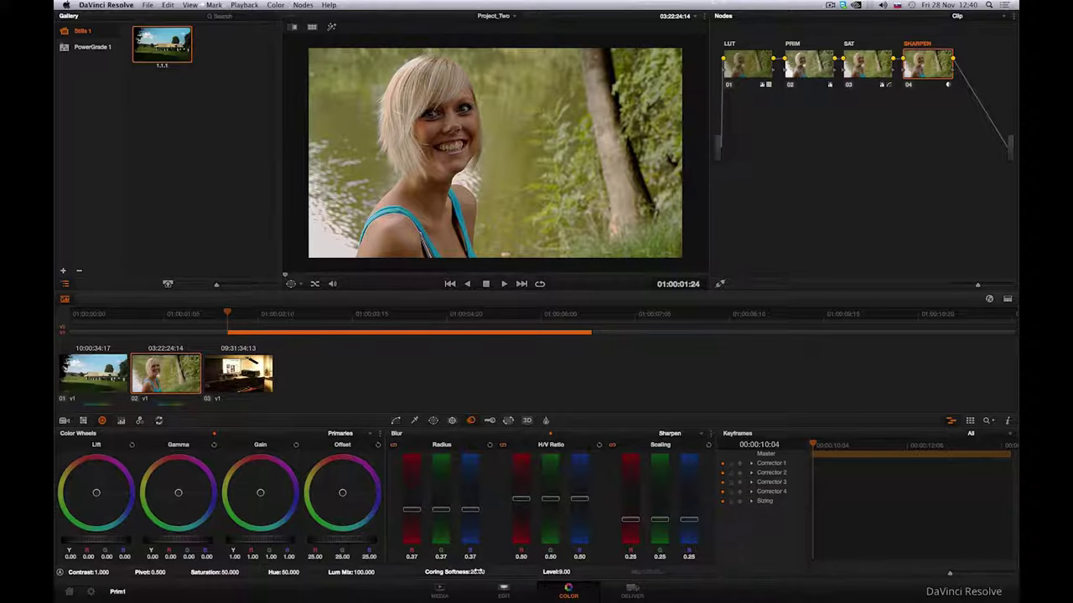
Switch the SHARPEN node's mode to Mist and move to the desk clip.
click(690, 439)
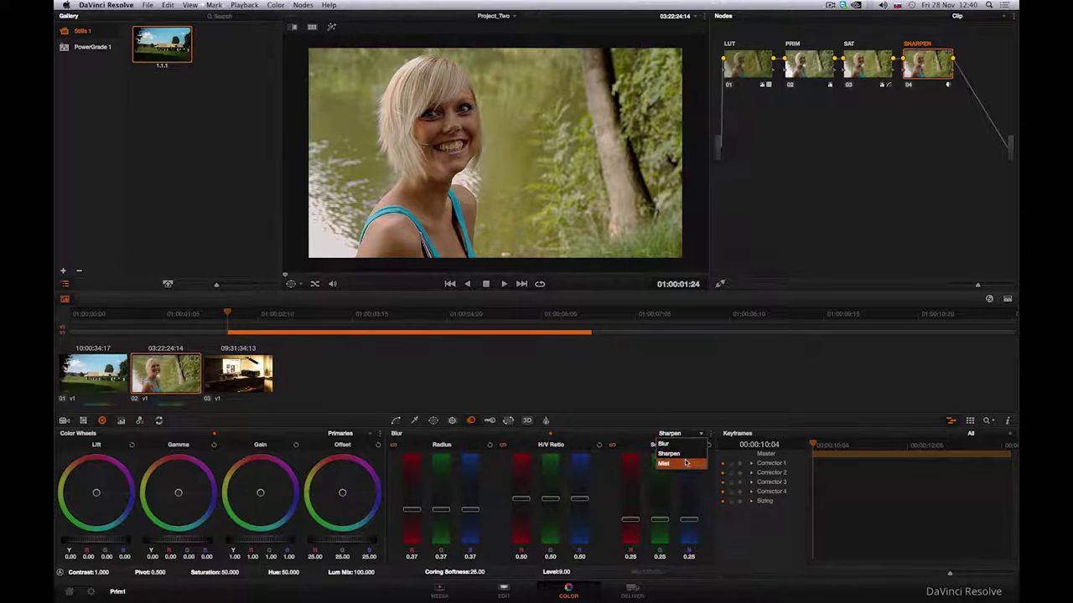
click(686, 462)
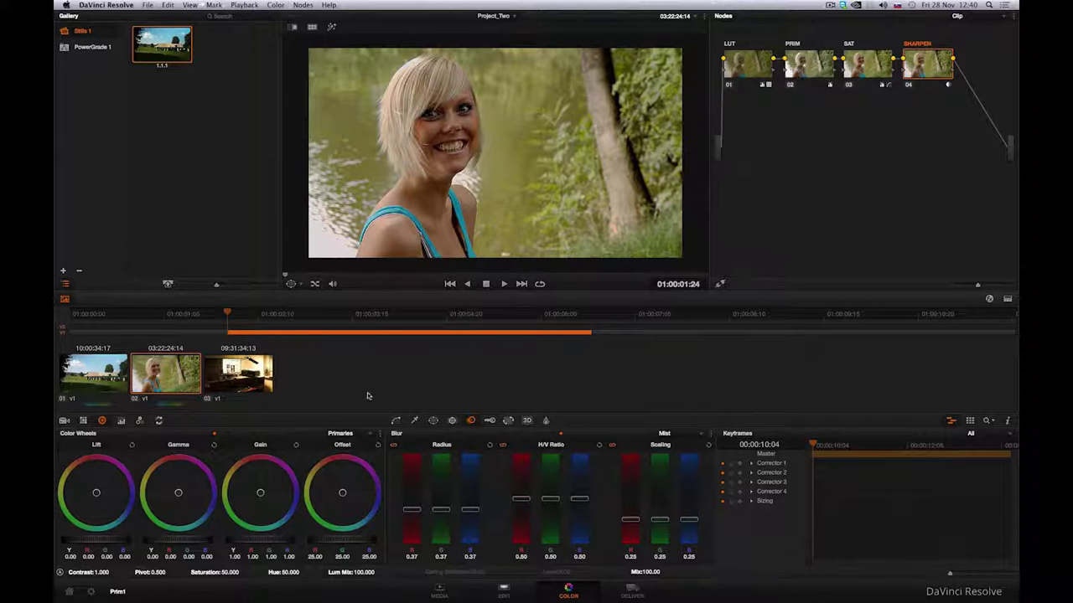
click(241, 377)
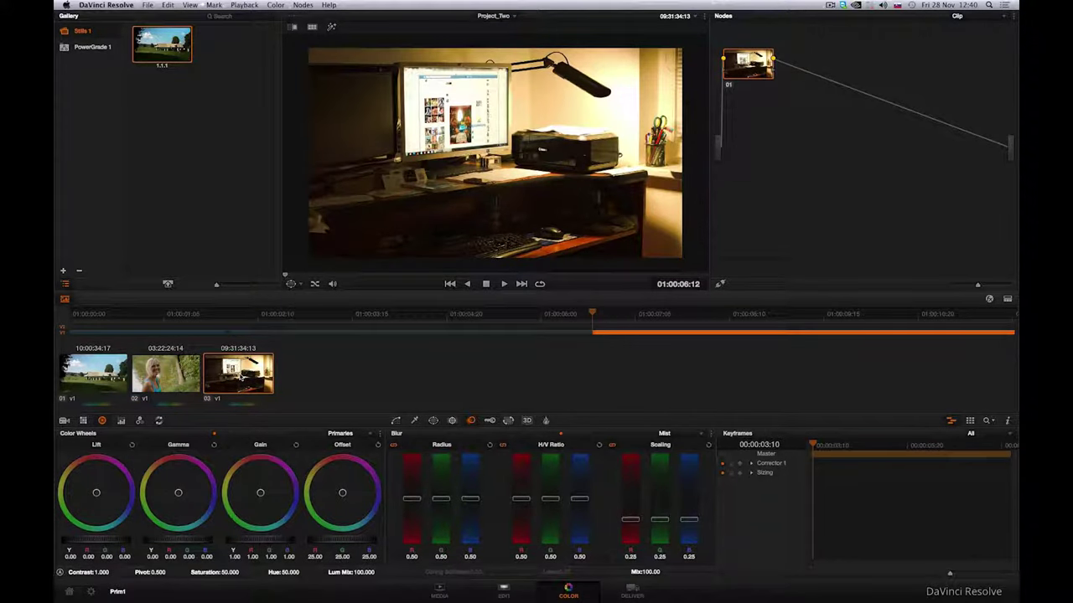
Add serial node 02 to the desk clip and label it NR.
click(302, 6)
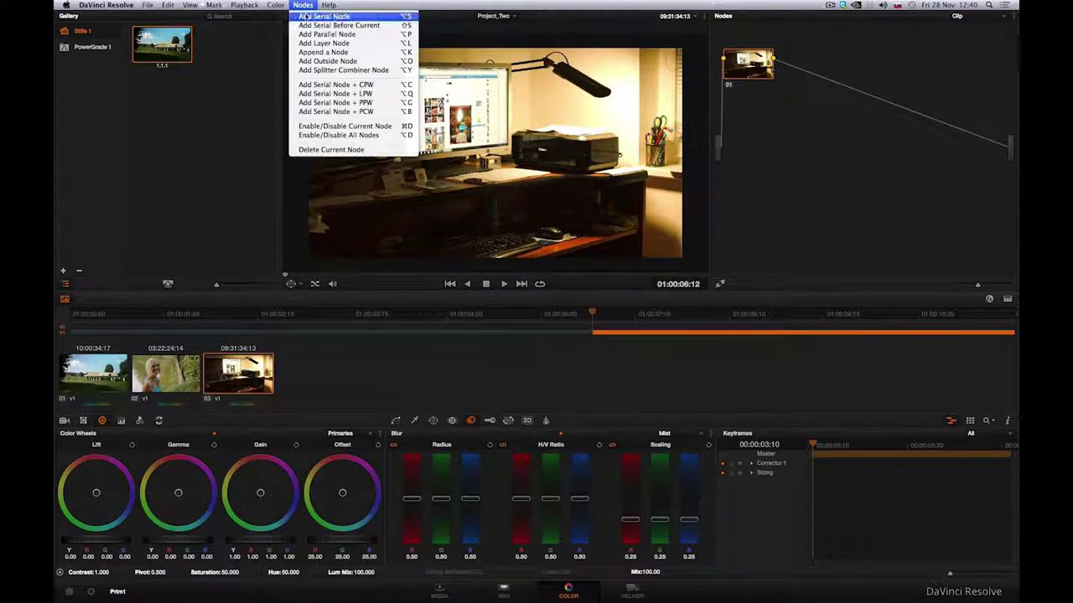
click(323, 16)
right_click(800, 72)
click(808, 77)
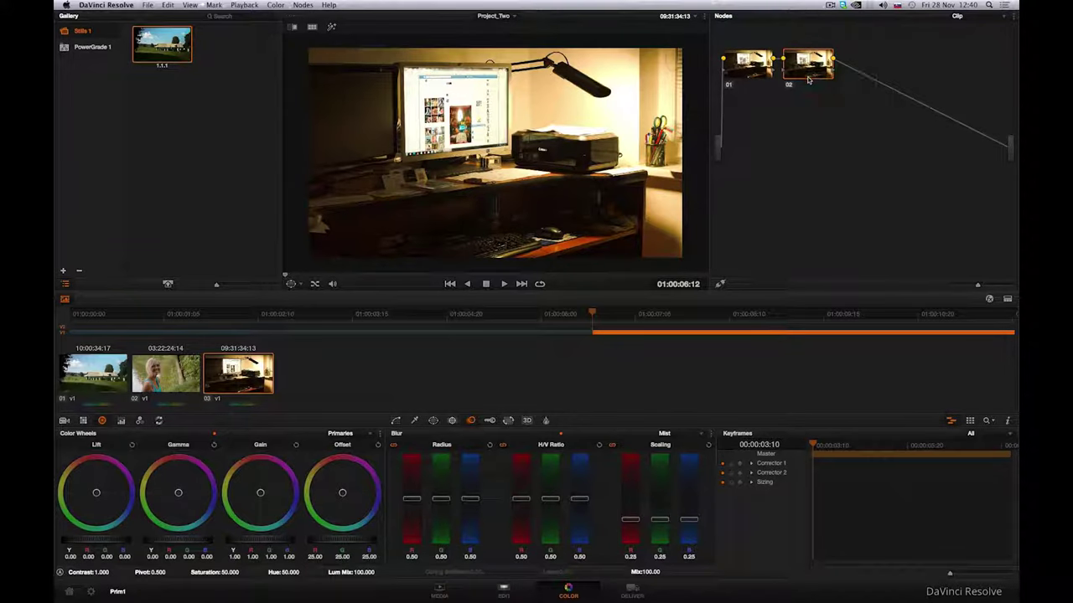
text(NR)
key(Return)
Set Temporal NR to 2 frames, Small motion range and Better motion estimation.
click(162, 420)
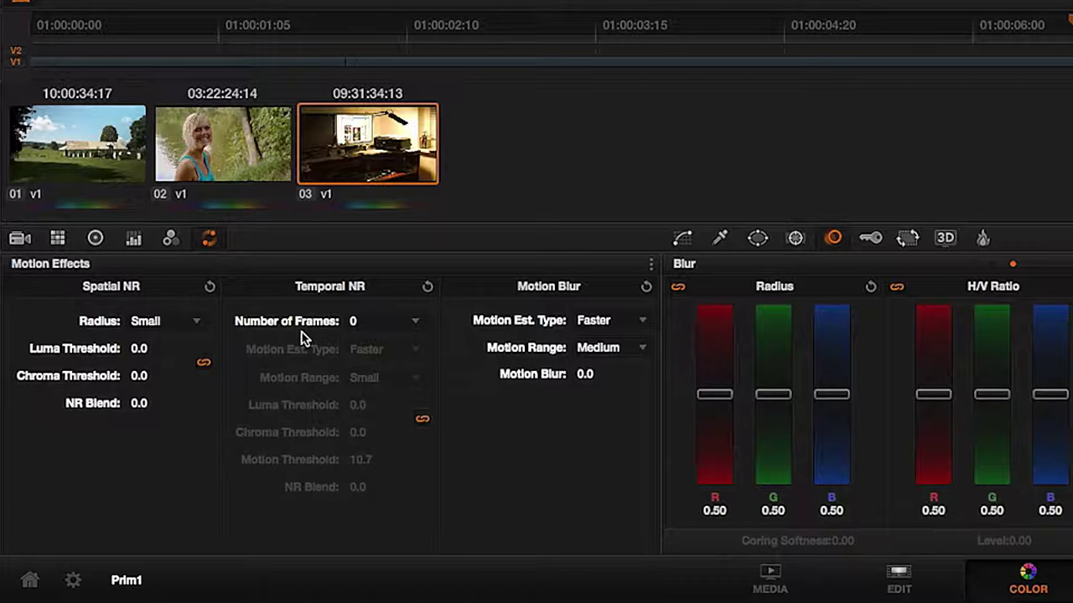
click(418, 327)
click(401, 382)
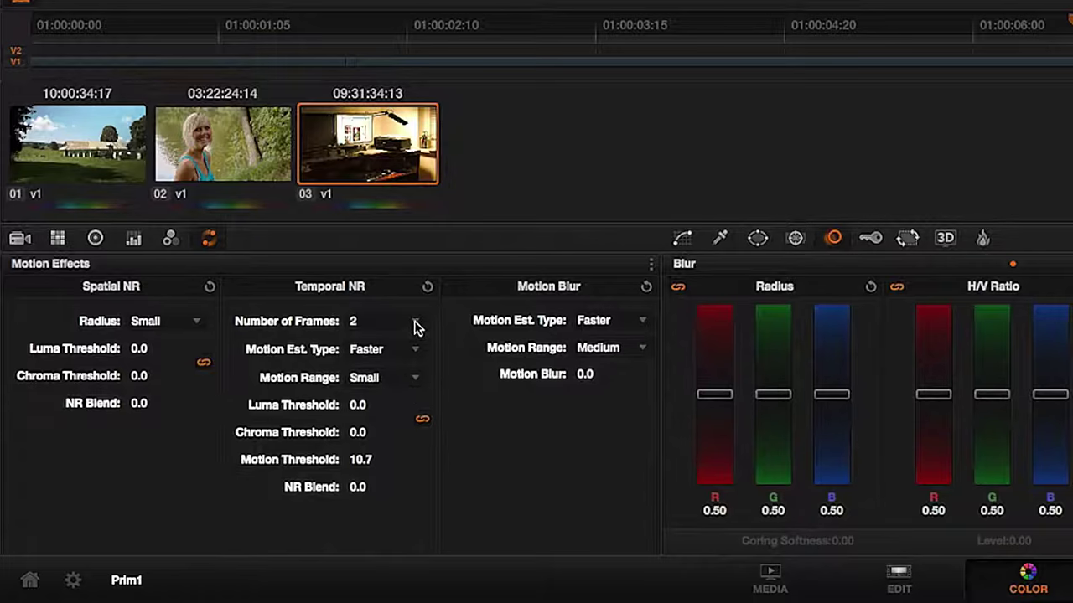
click(418, 327)
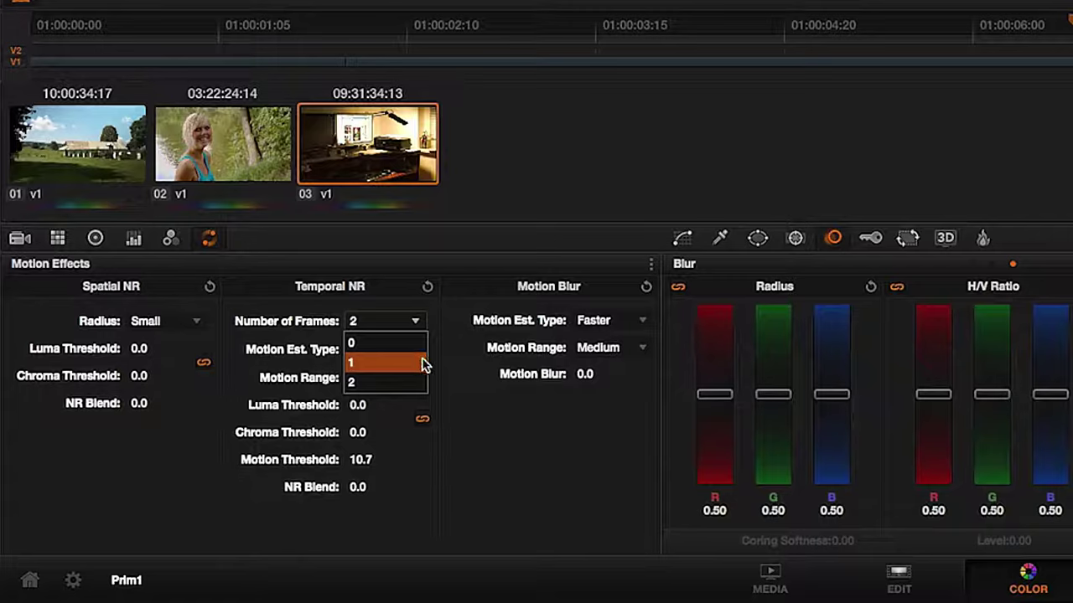
click(430, 356)
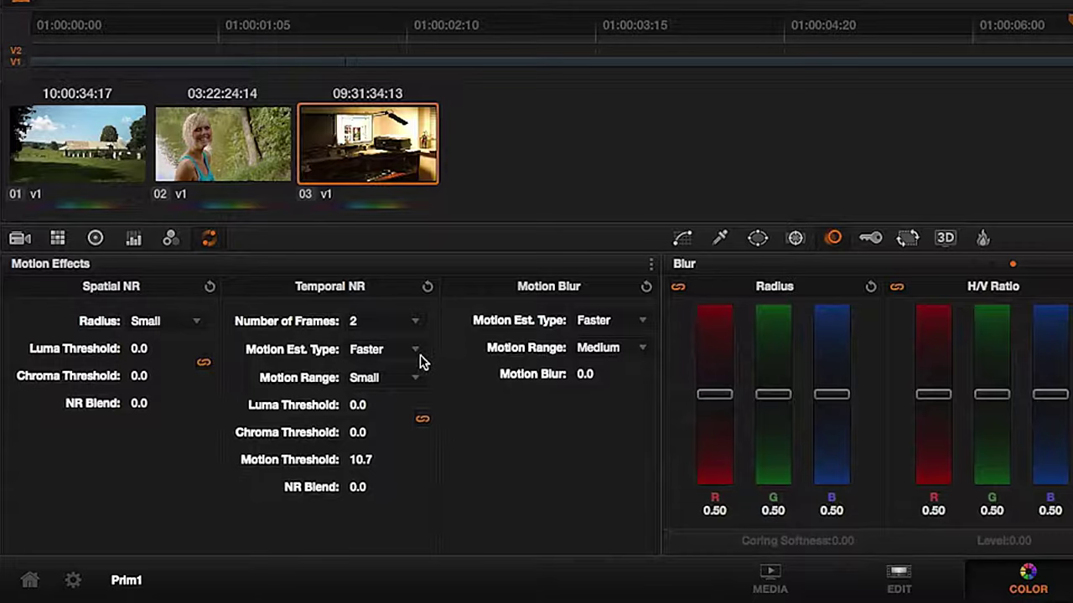
click(370, 380)
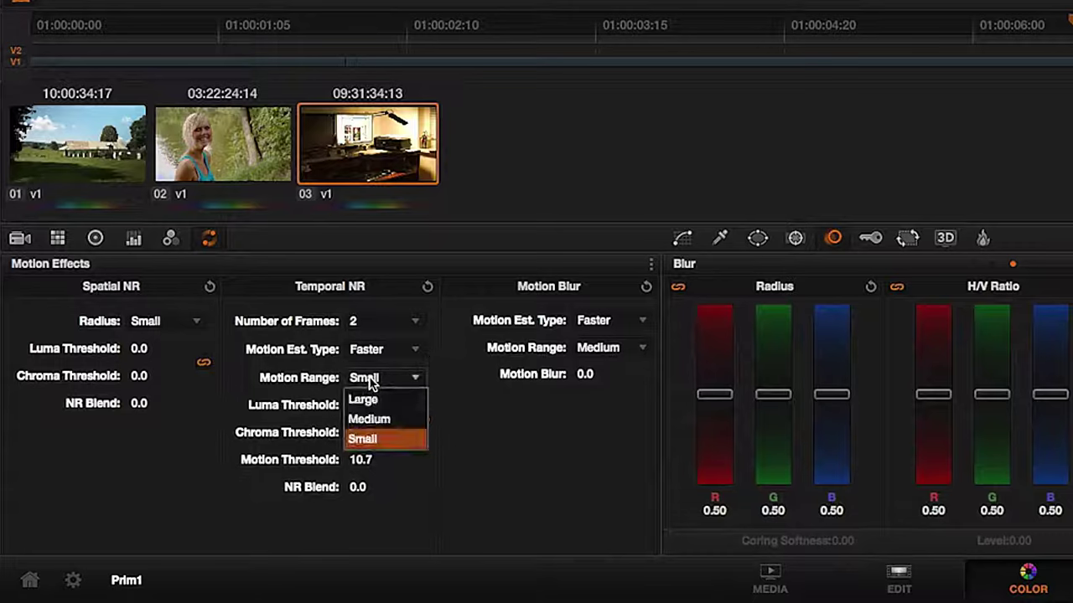
click(369, 442)
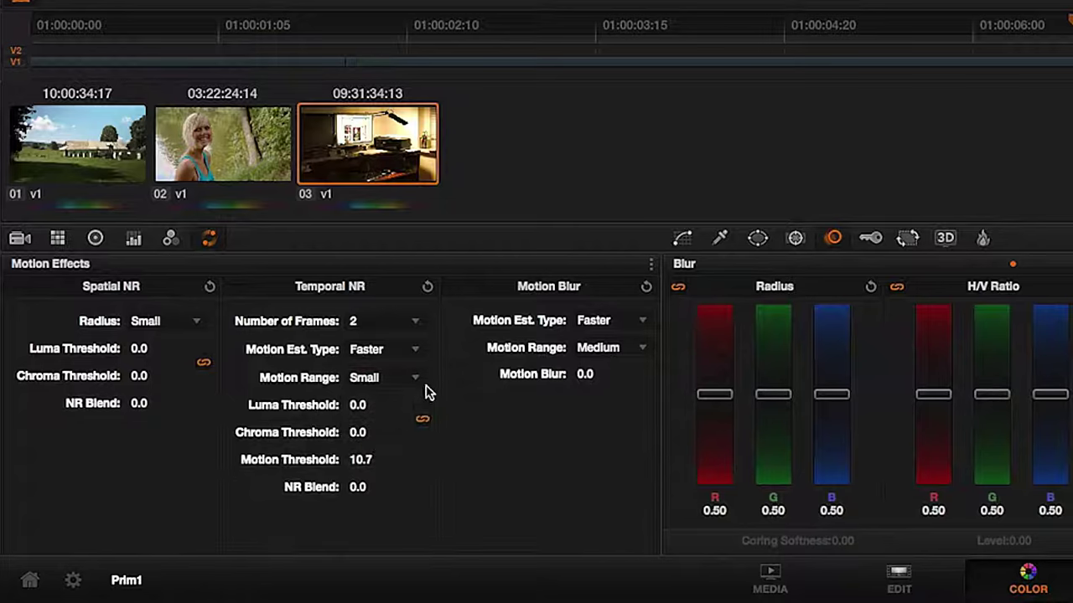
click(415, 352)
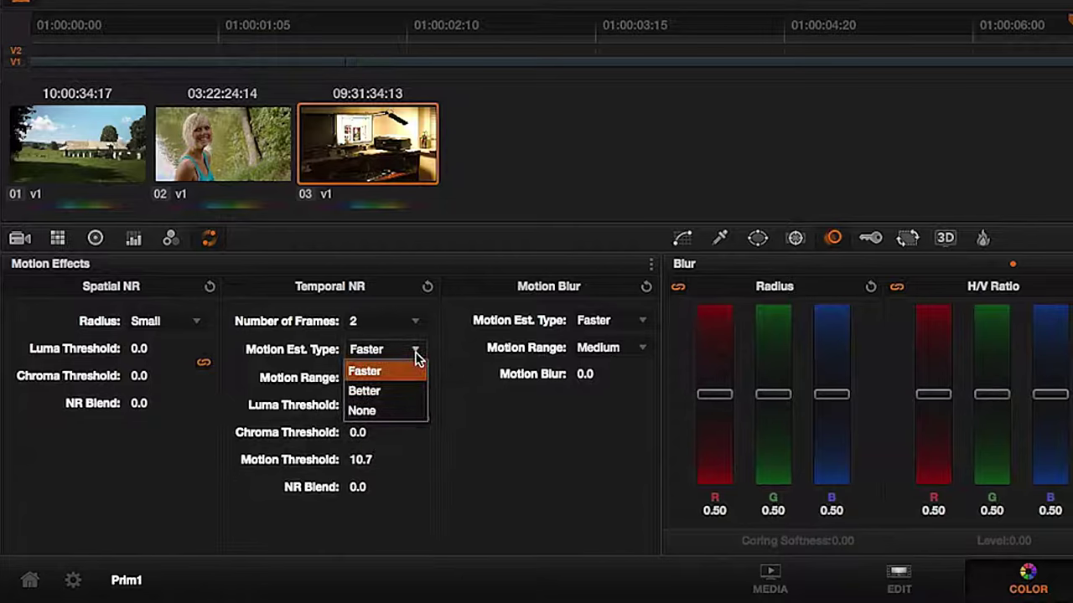
click(406, 393)
Unlink the temporal thresholds and set luma to 30.2 and chroma to 95.6.
drag(356, 405, 419, 404)
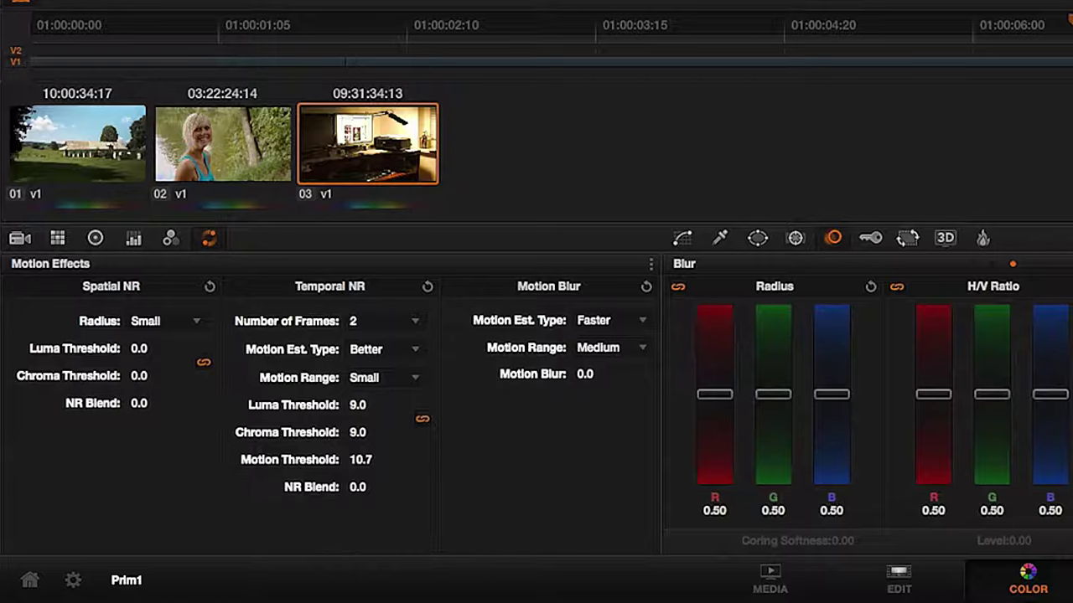
drag(356, 405, 465, 405)
drag(360, 405, 324, 404)
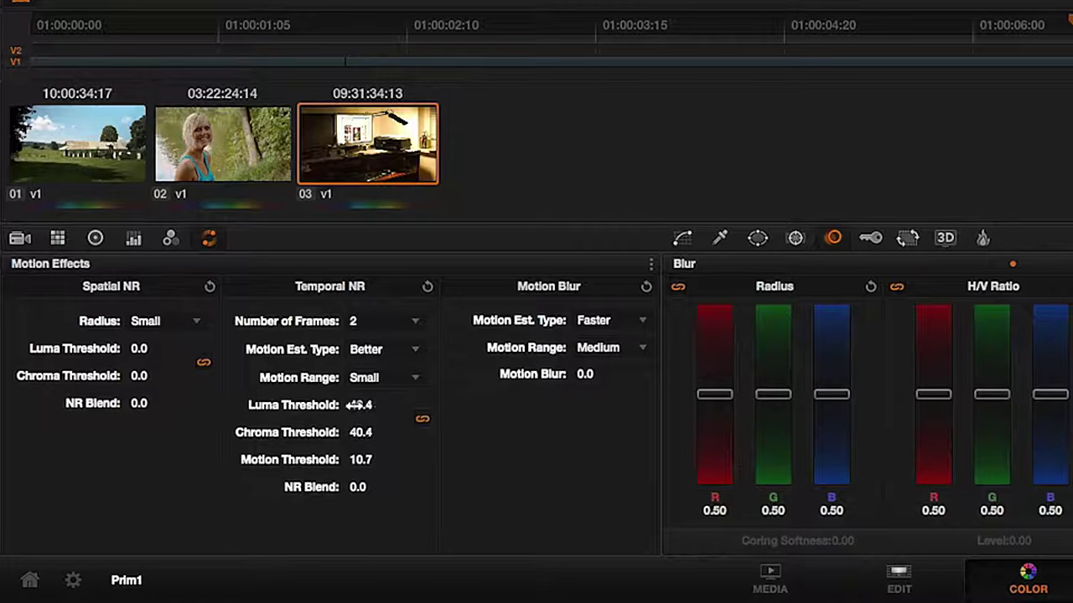
click(421, 419)
mouse_move(362, 404)
mouse_down()
mouse_move(338, 405)
mouse_move(392, 432)
mouse_up()
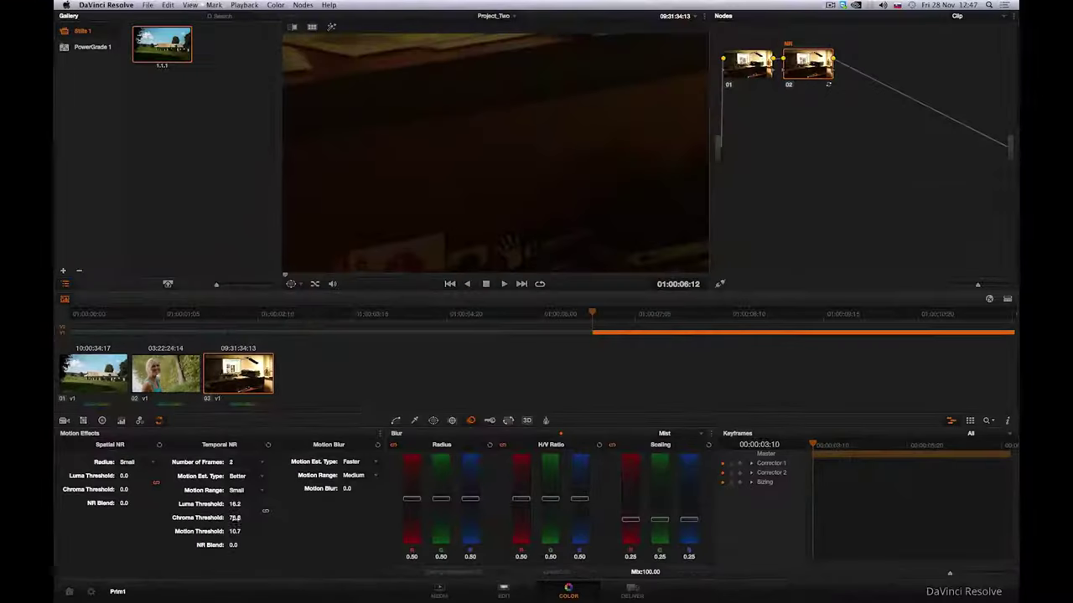
drag(592, 314, 618, 313)
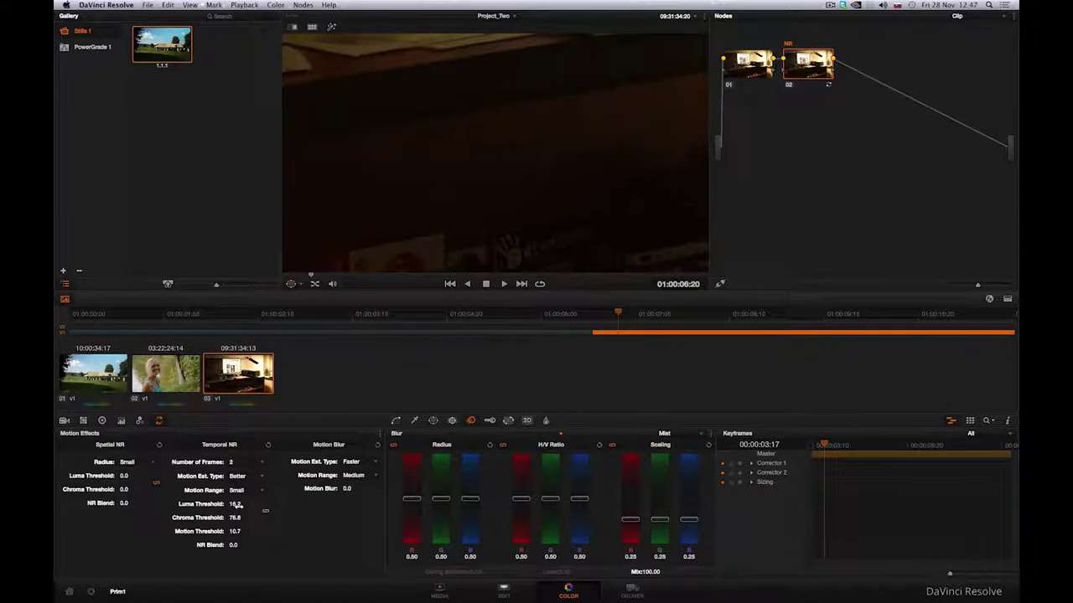
drag(238, 504, 237, 518)
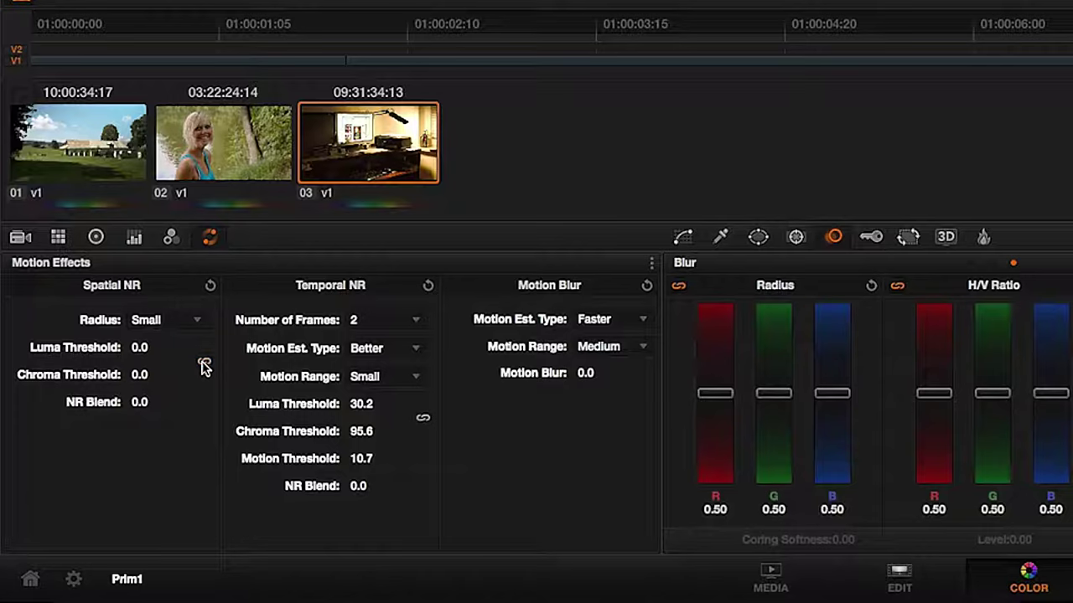
Set Spatial NR luma threshold to 11.2 and chroma threshold to 37.0, then inspect the zoomed viewer.
mouse_move(147, 354)
mouse_down()
mouse_move(156, 350)
mouse_move(145, 347)
mouse_move(156, 373)
mouse_up()
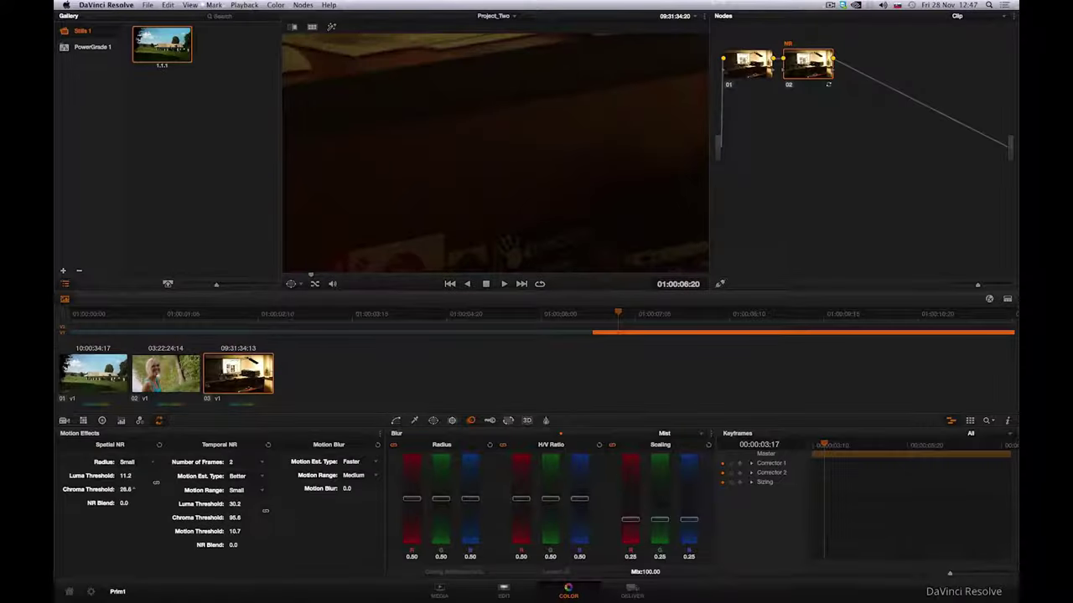
drag(132, 488, 123, 489)
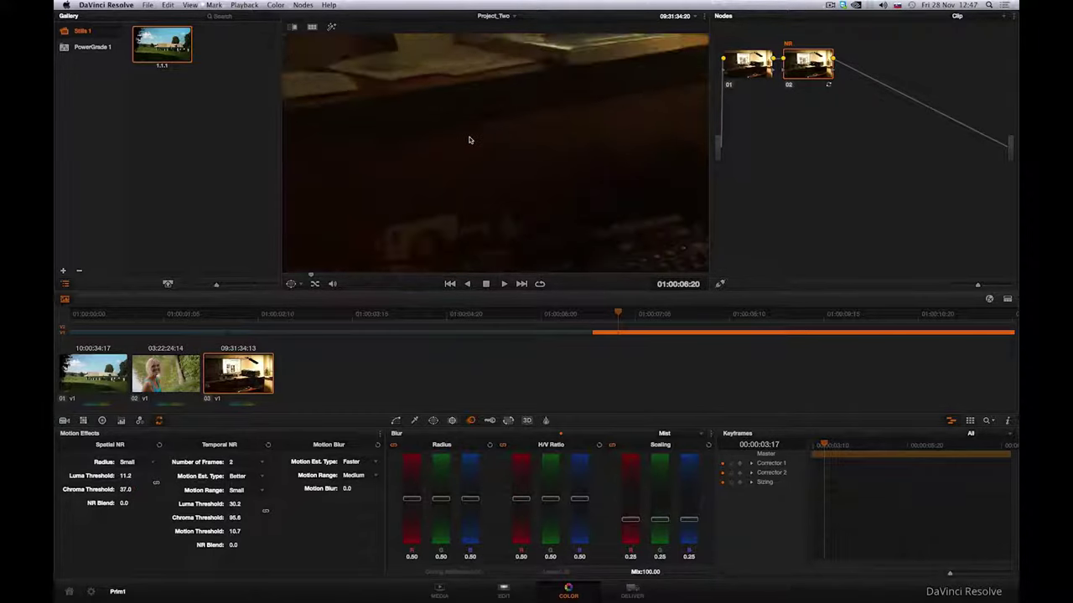
scroll(469, 140, down, 5)
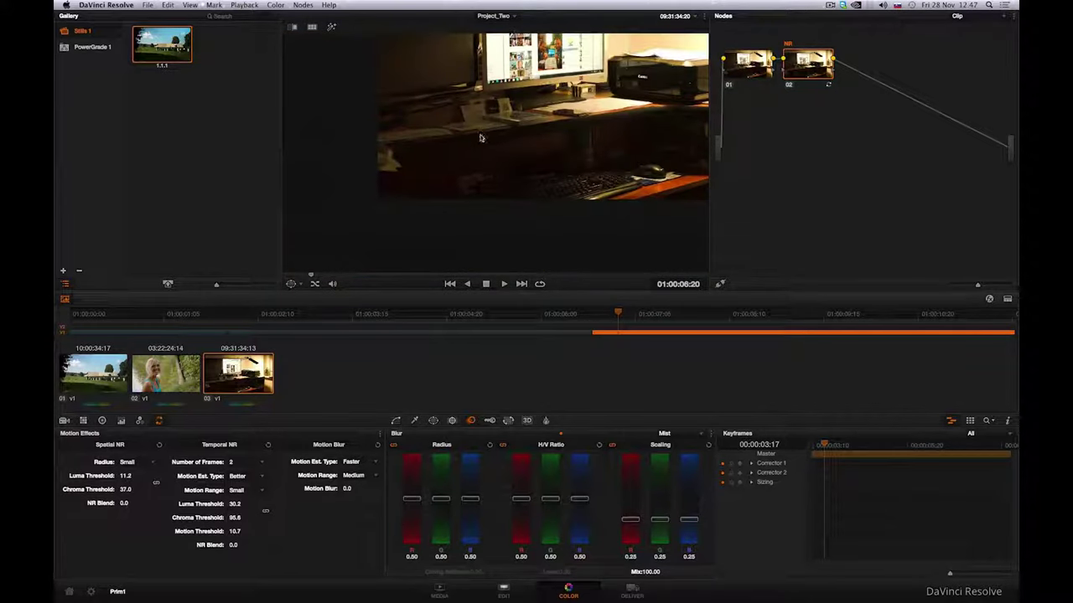
drag(481, 138, 423, 204)
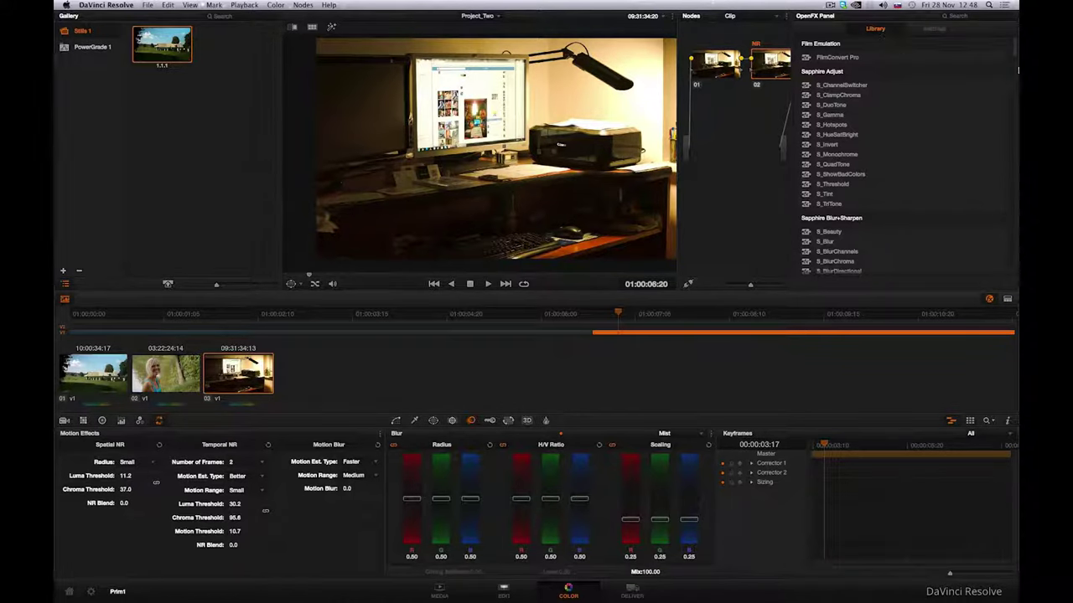
Open the OpenFX library, add serial node 03 after NR and begin labelling it 'Lens'.
drag(1014, 46, 1013, 103)
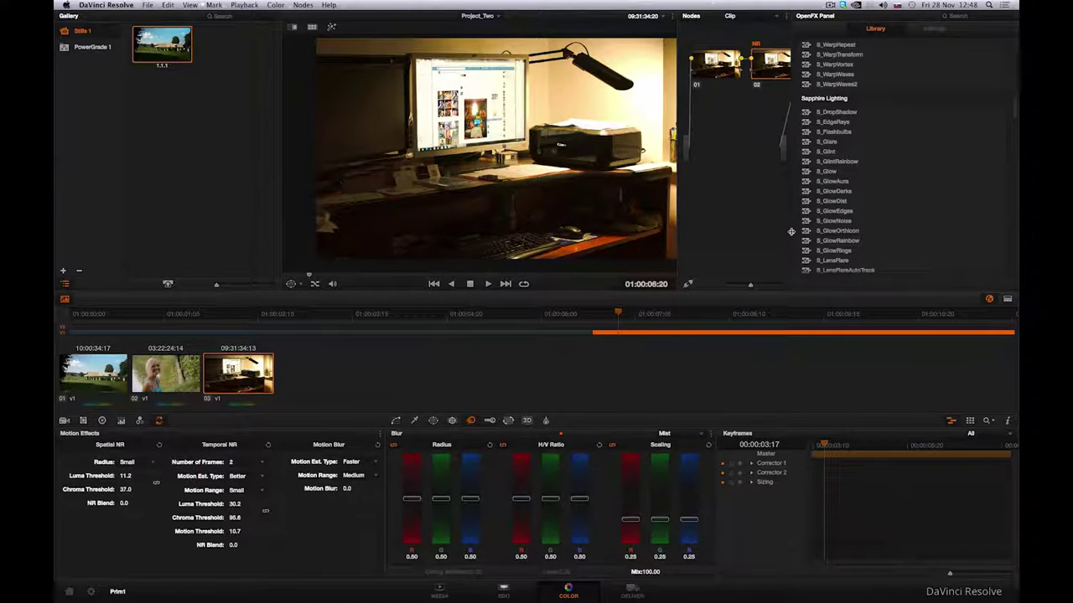
drag(790, 231, 819, 231)
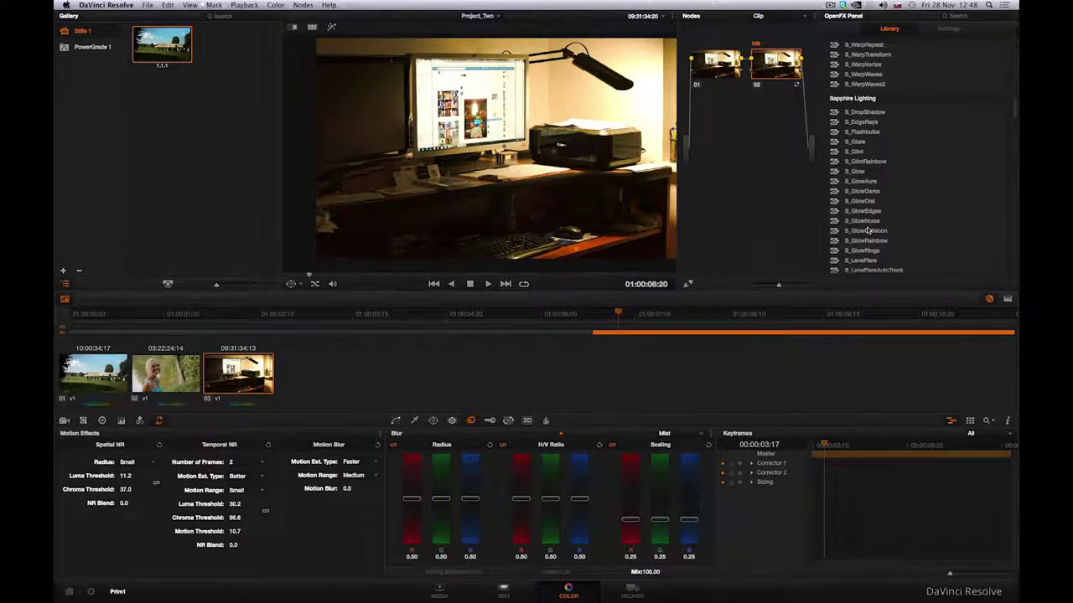
click(303, 5)
click(305, 16)
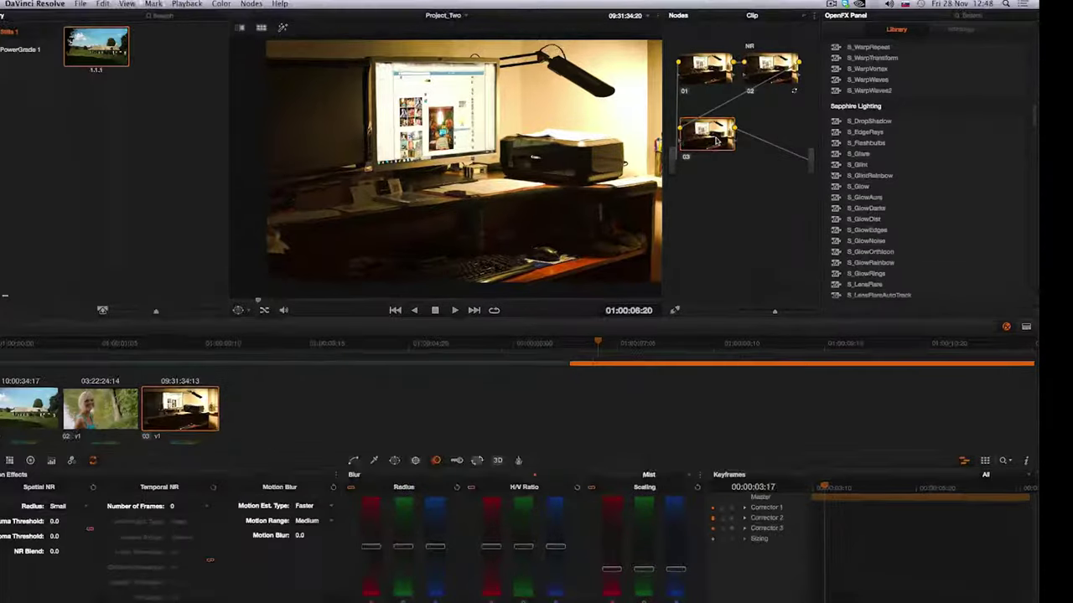
right_click(716, 141)
click(720, 142)
text(LensFlare)
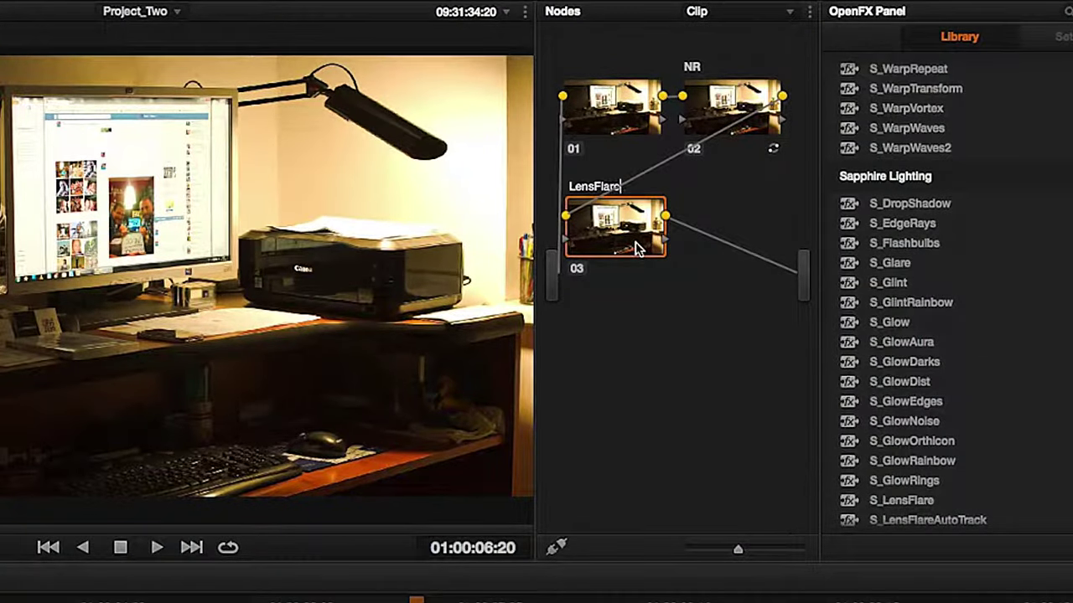
Label node 03 LensFlare and apply S_LensFlare with its hotspot on the printer.
key(Return)
drag(848, 503, 623, 221)
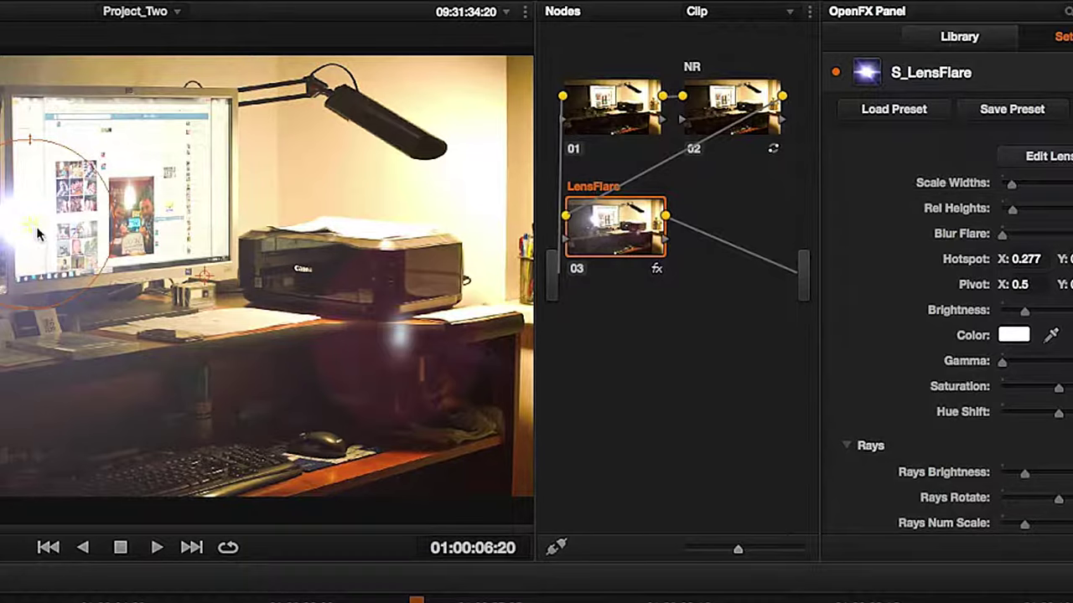
drag(33, 231, 389, 251)
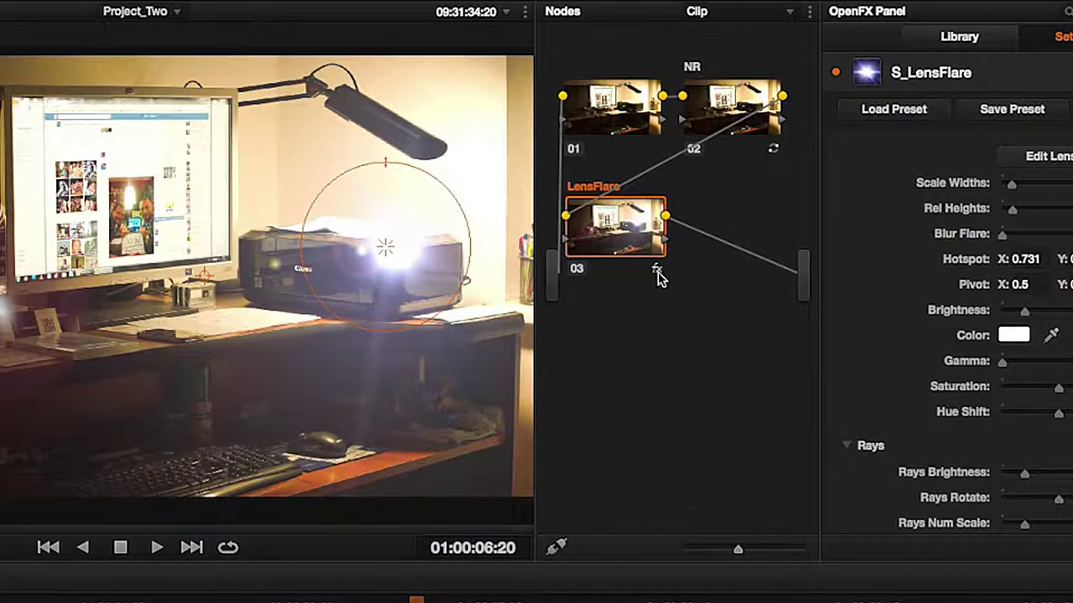
scroll(334, 315, down, 1)
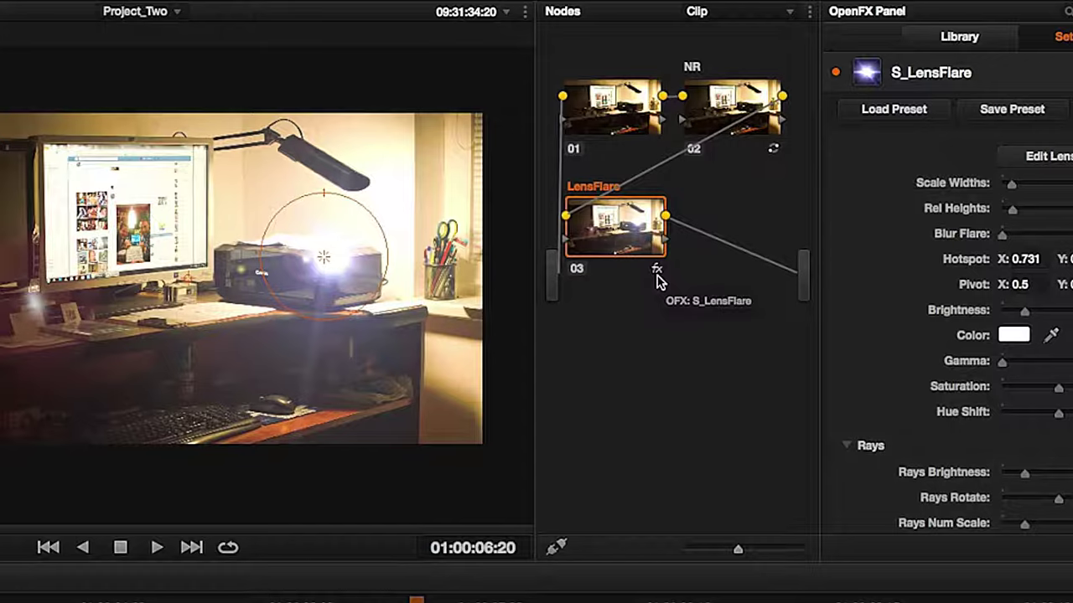
drag(308, 279, 78, 289)
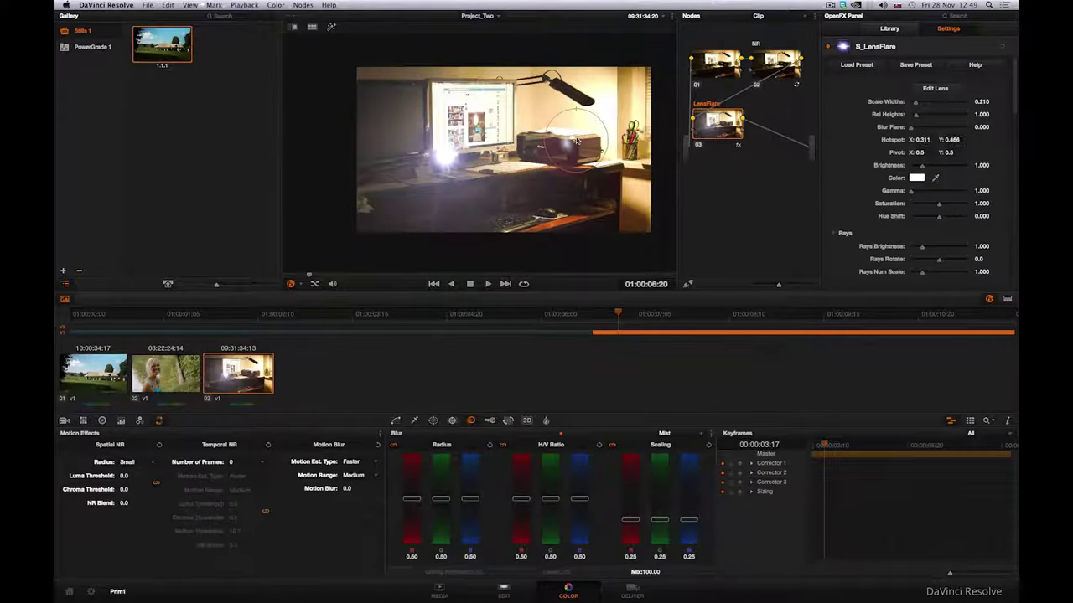
drag(576, 140, 576, 141)
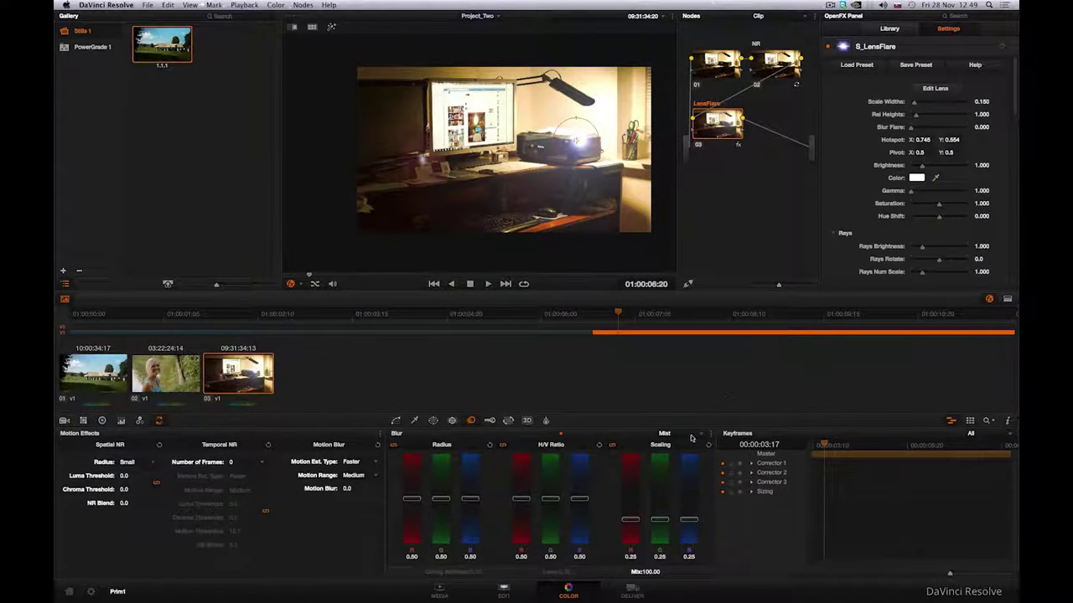
click(504, 593)
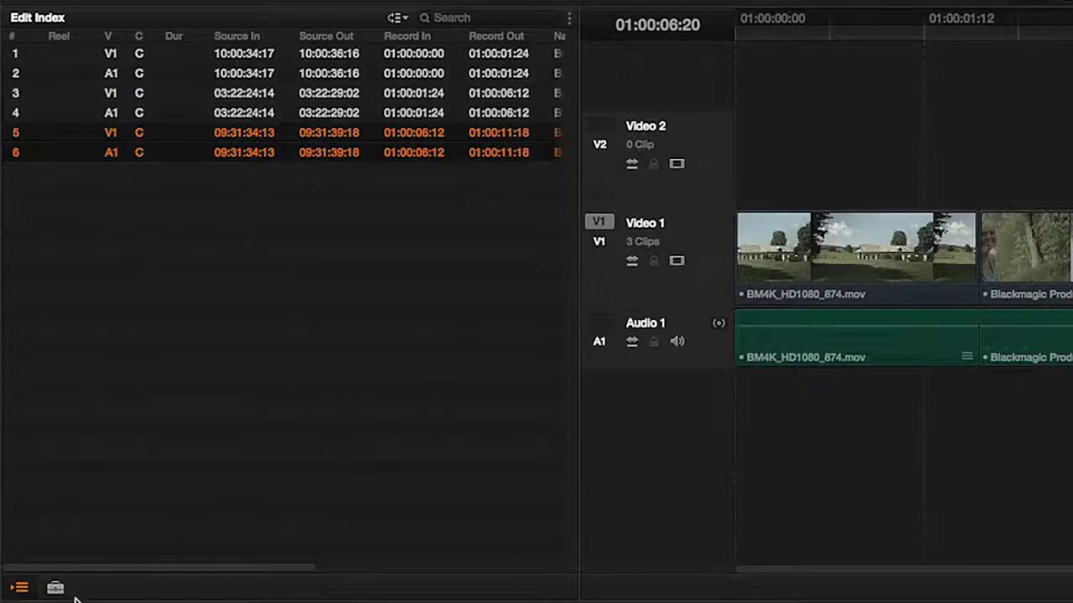
Drag a Basic Text title onto Video 2 at 01:00:00:00 above the farmhouse clip.
click(56, 589)
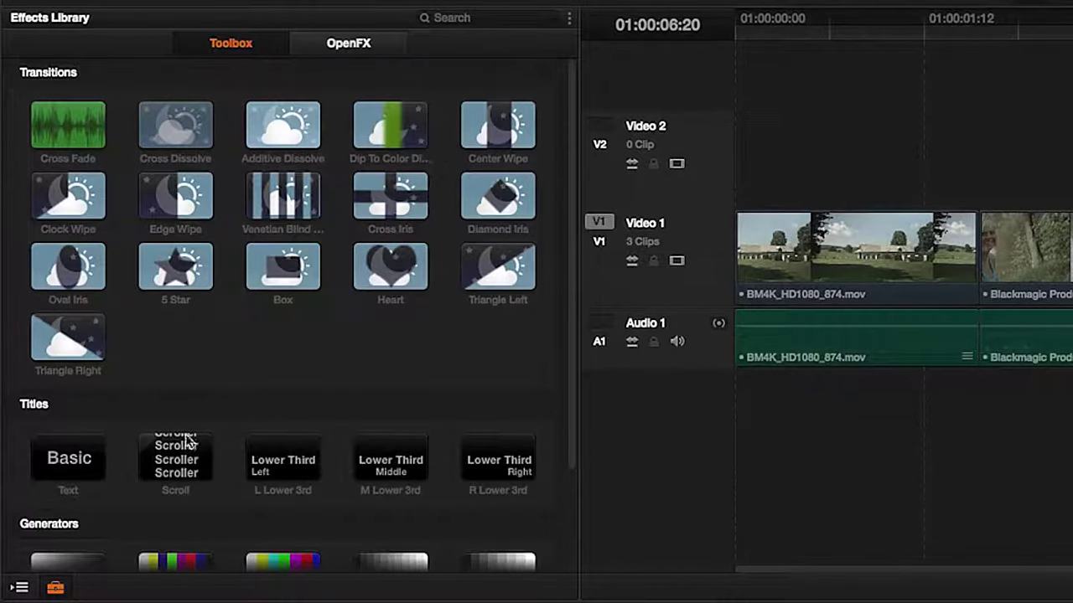
scroll(184, 440, down, 3)
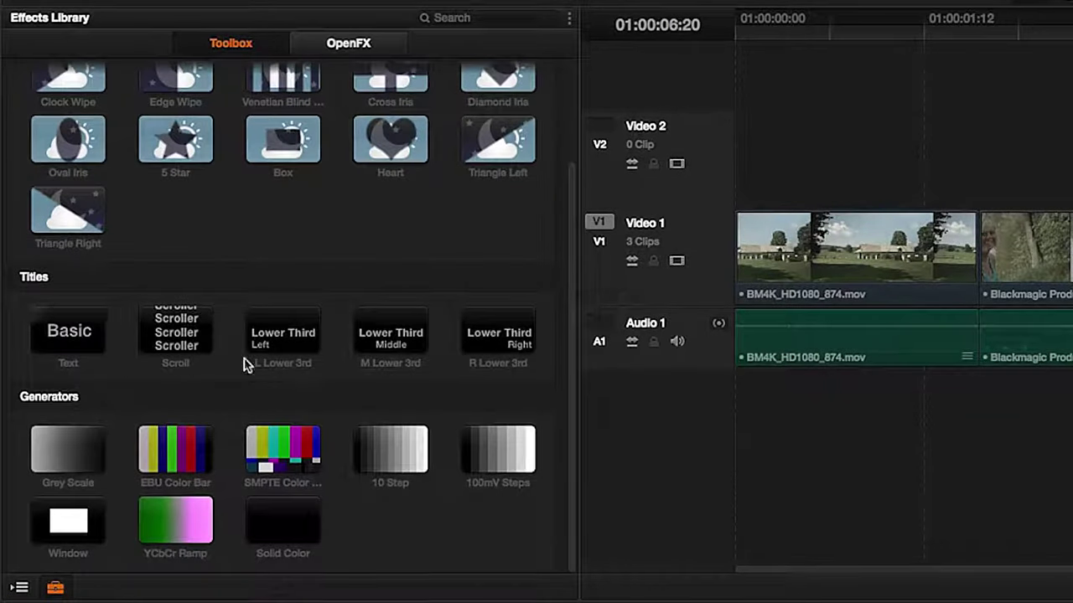
click(872, 262)
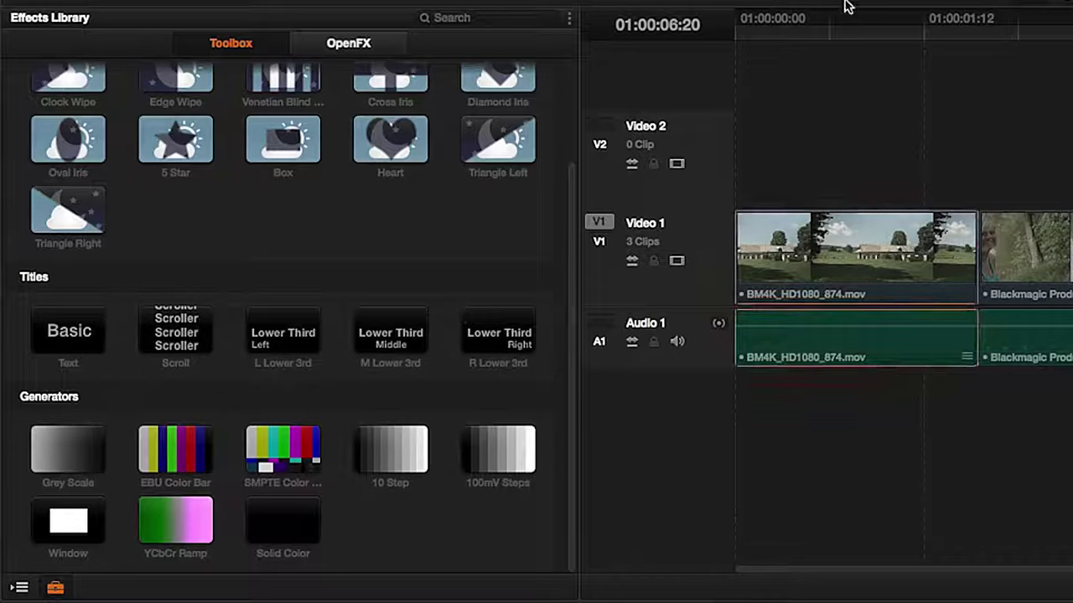
click(819, 21)
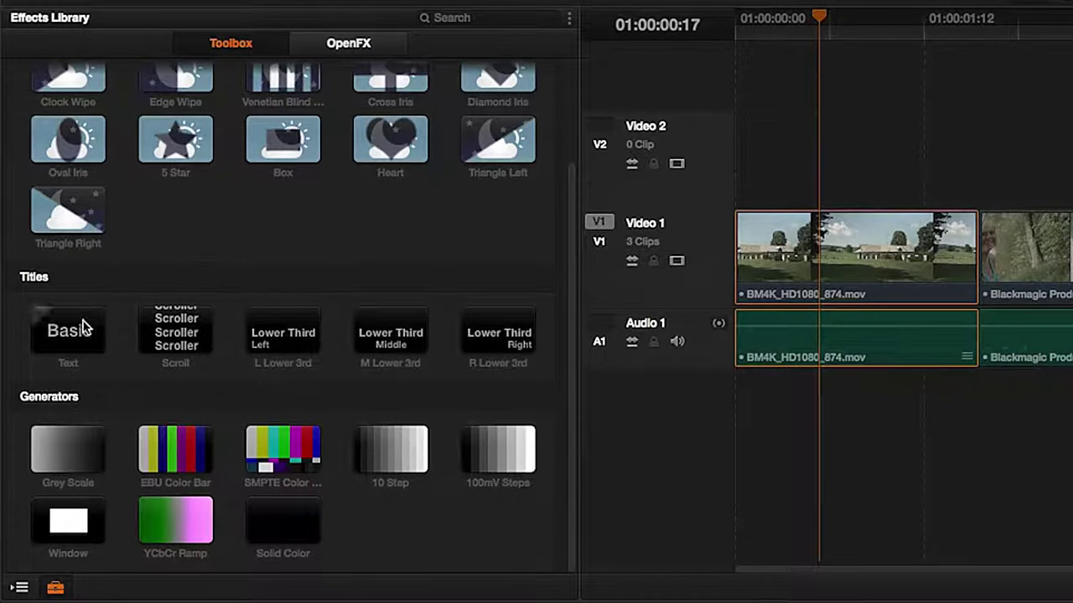
drag(69, 331, 731, 174)
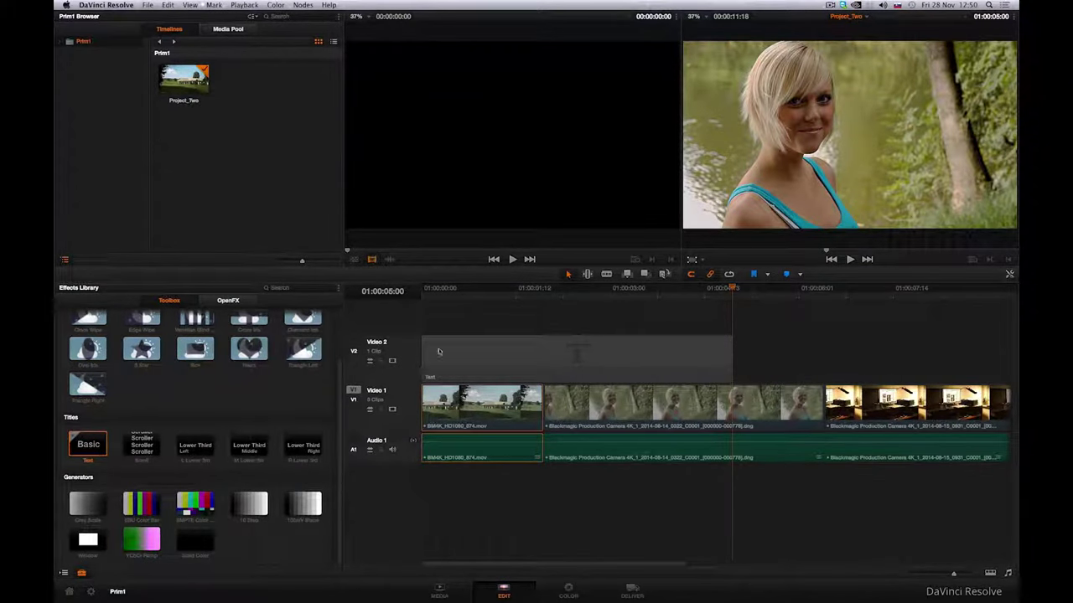
Keep the title font as Times New Roman and enlarge the Title text.
click(464, 295)
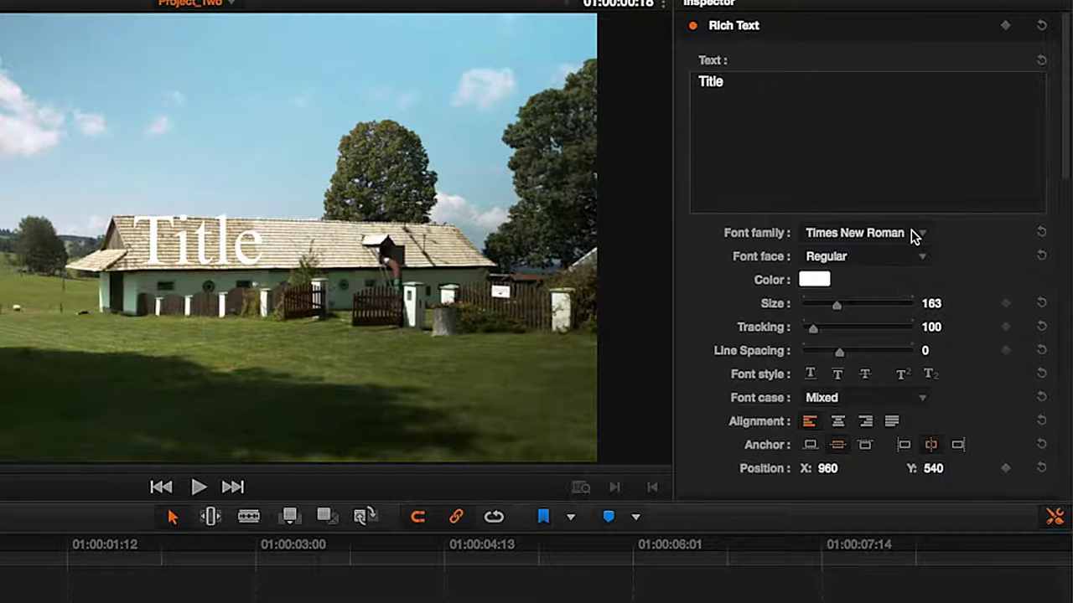
click(913, 235)
click(864, 217)
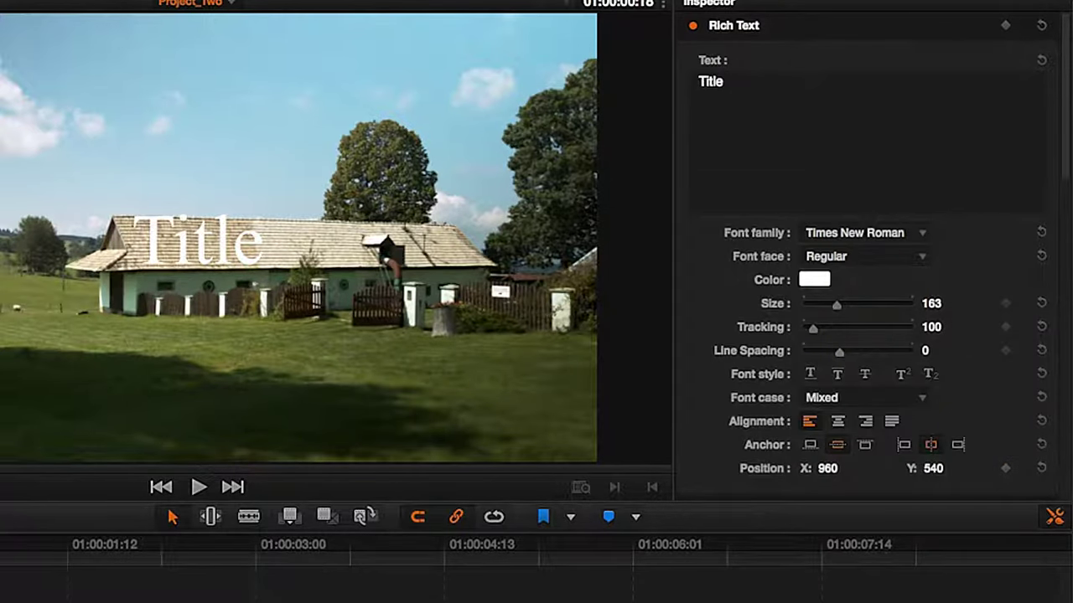
click(722, 81)
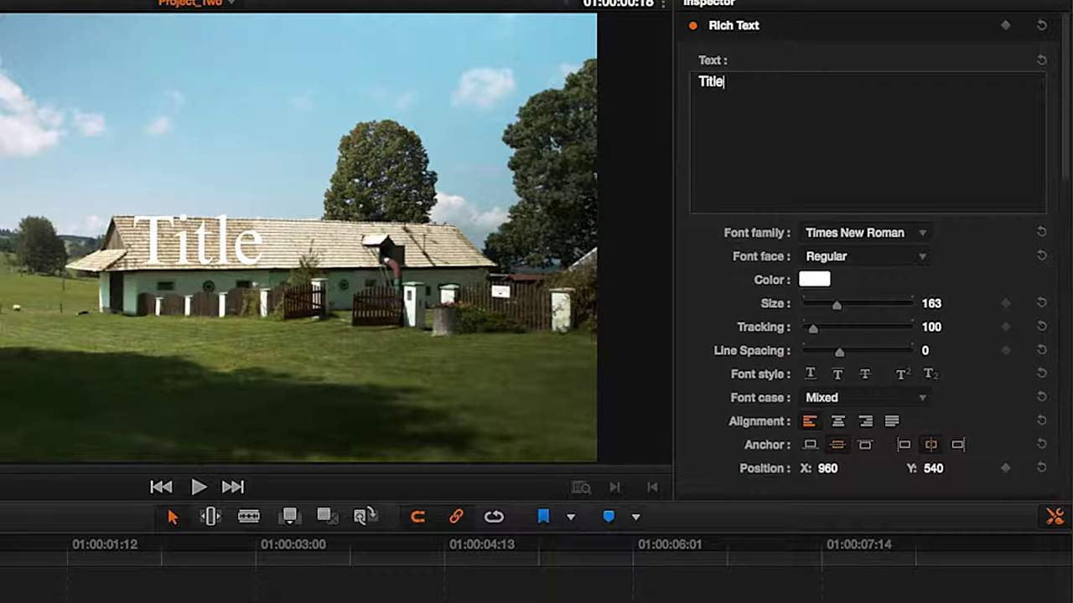
drag(841, 309, 842, 309)
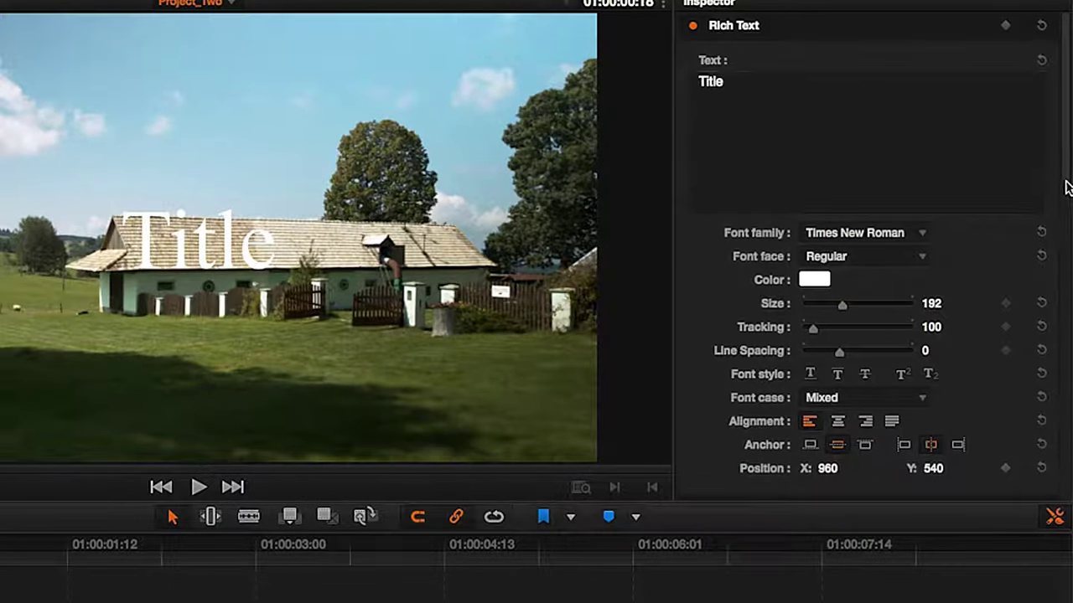
Give the title a drop shadow with offset X 7, Y -7 and blur 40.
drag(1065, 184, 1061, 276)
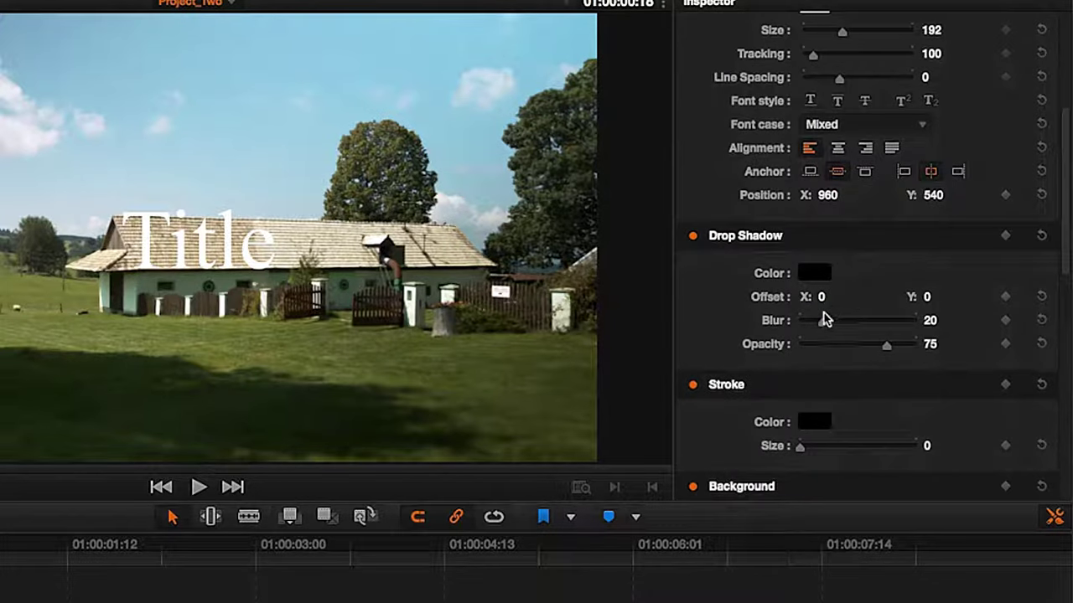
drag(820, 327, 855, 296)
drag(925, 297, 939, 295)
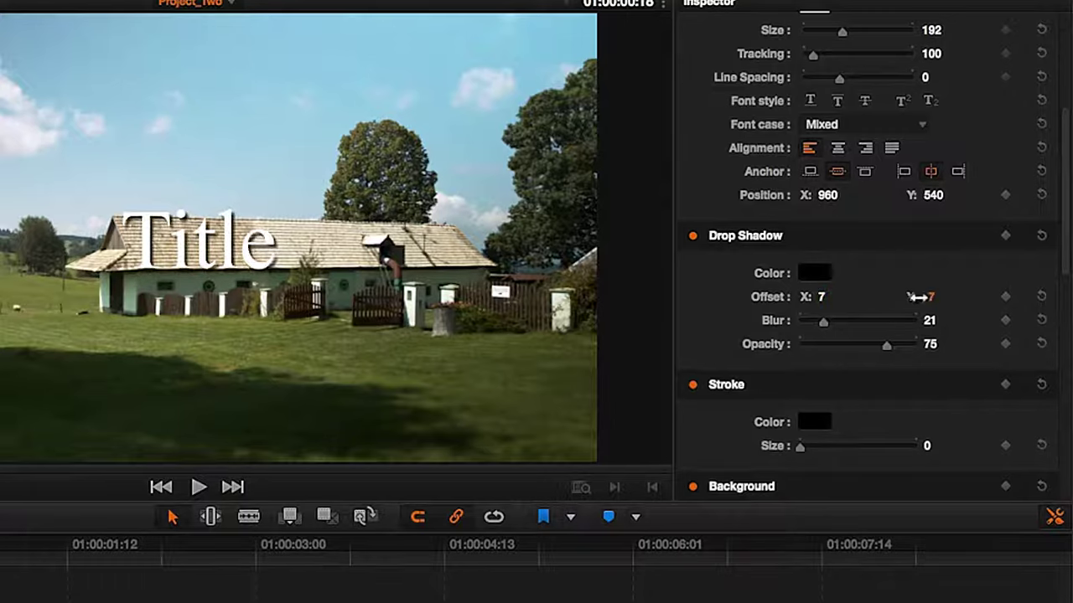
drag(824, 324, 846, 327)
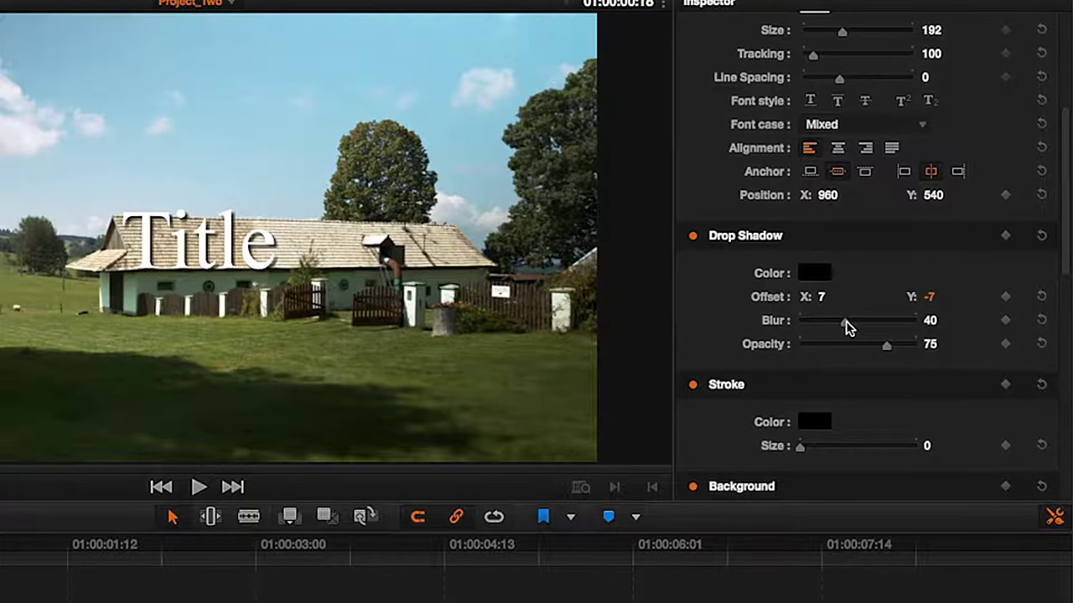
Change the title text to 'Horse Ranch' and drag it down to position 970, 258.
scroll(819, 108, up, 5)
click(783, 110)
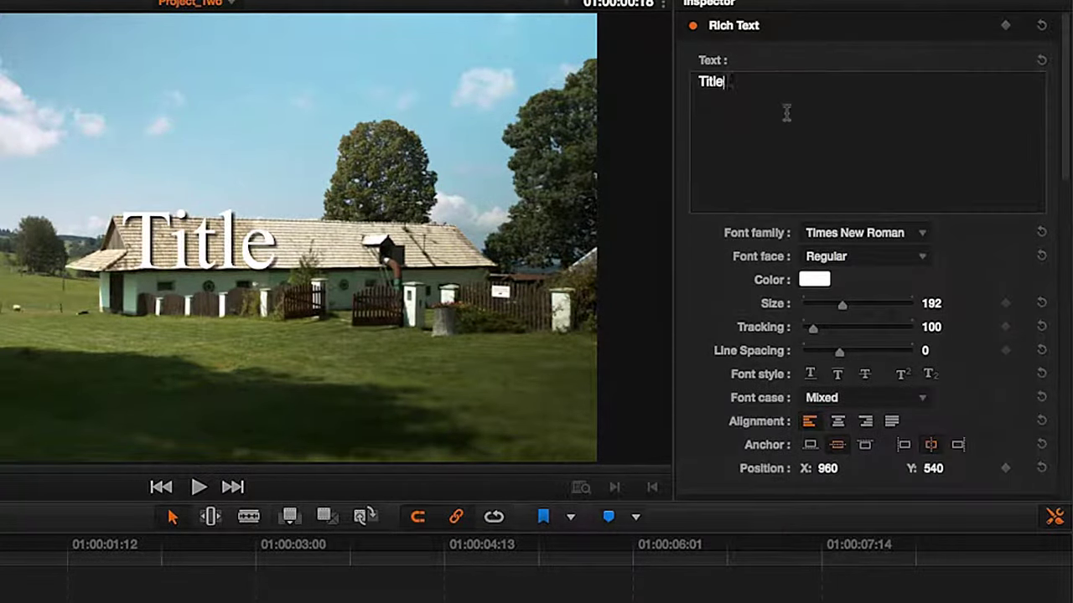
key(BackSpace)
key(BackSpace)
key(BackSpace)
key(BackSpace)
key(BackSpace)
text(Horse Ranch)
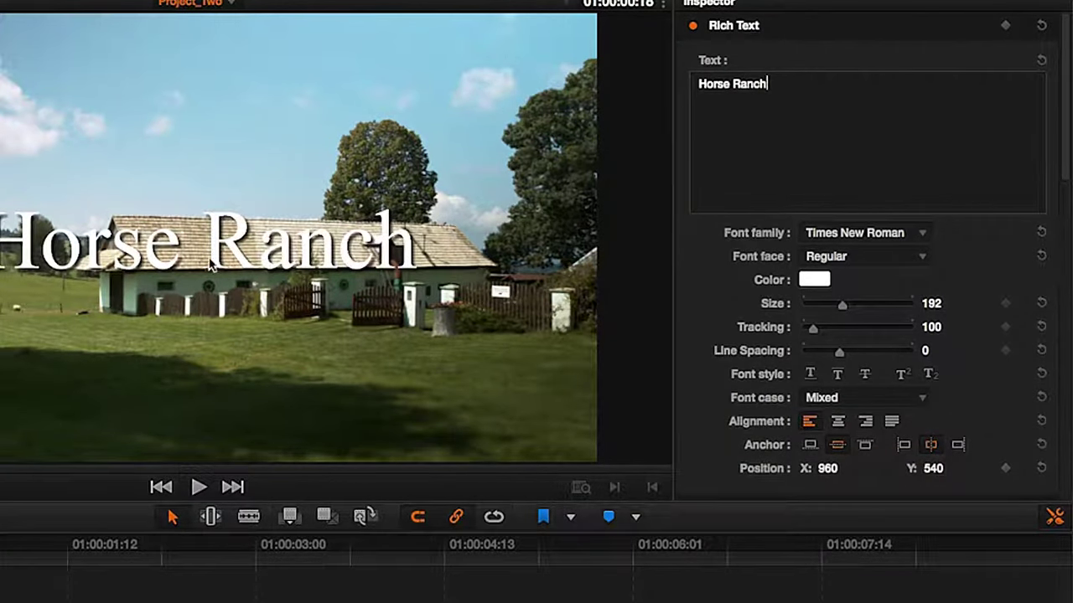
drag(212, 253, 216, 375)
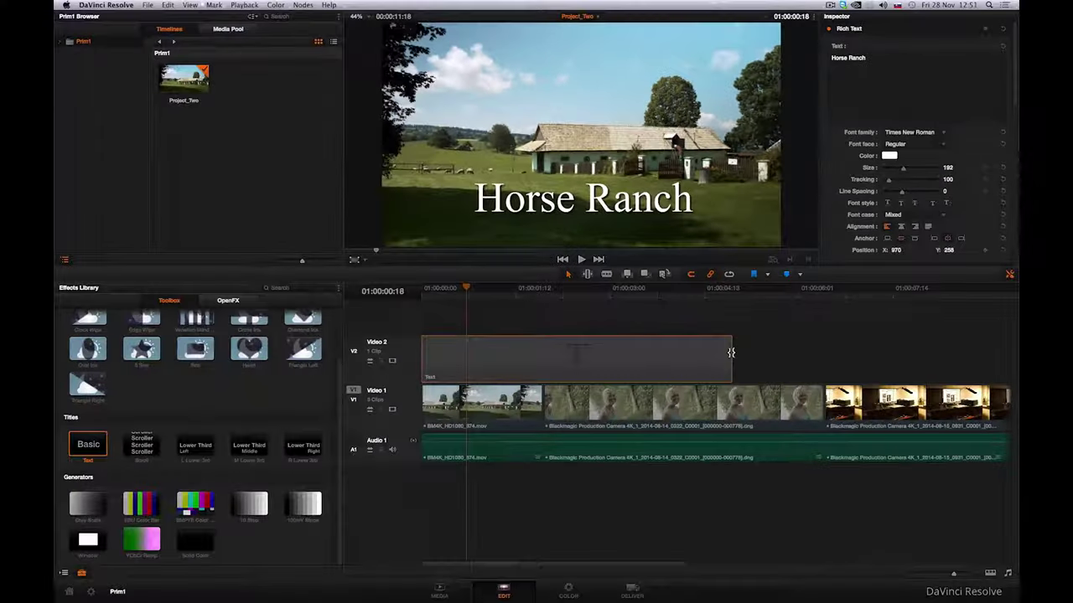
Trim the end of the Video 2 title clip to shorten it.
drag(495, 602, 243, 602)
drag(603, 366, 543, 366)
drag(340, 381, 338, 325)
Add 18-frame (0.7 s) Cross Dissolves to the title's start and end.
drag(141, 341, 467, 360)
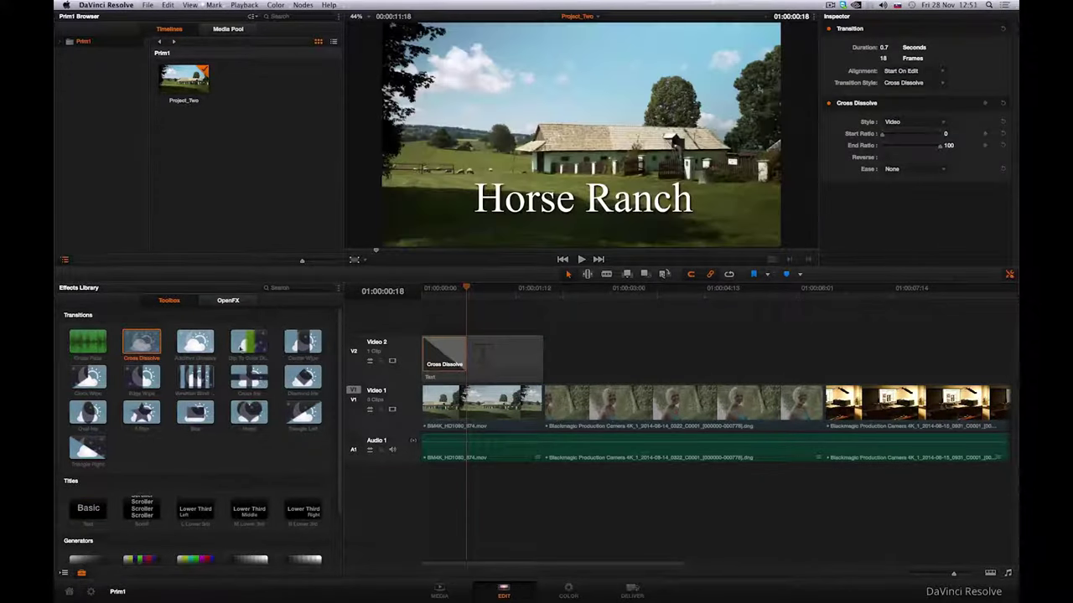
drag(141, 341, 513, 355)
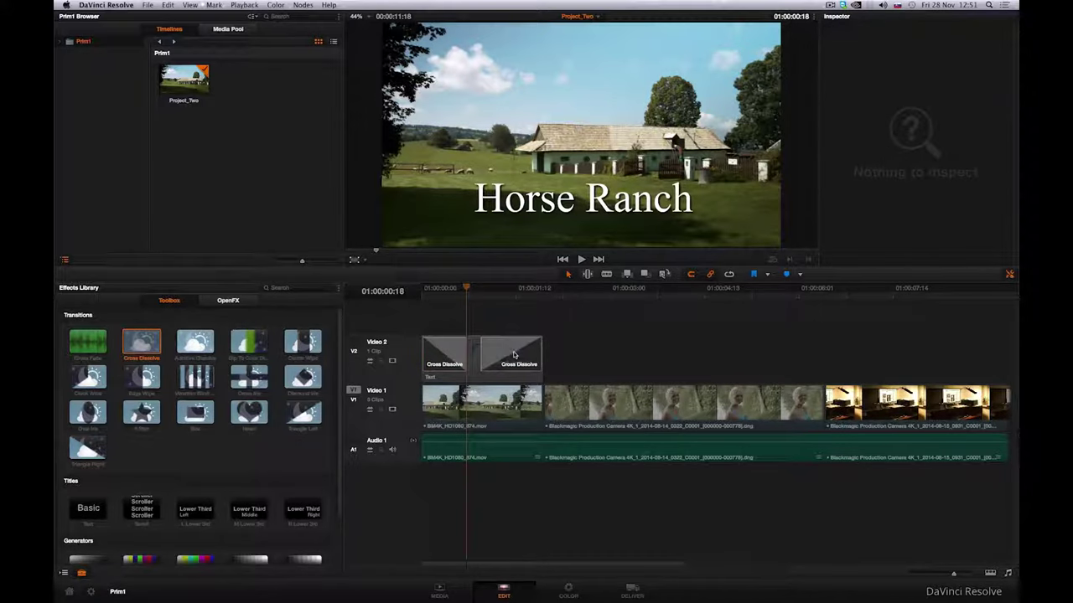
click(484, 356)
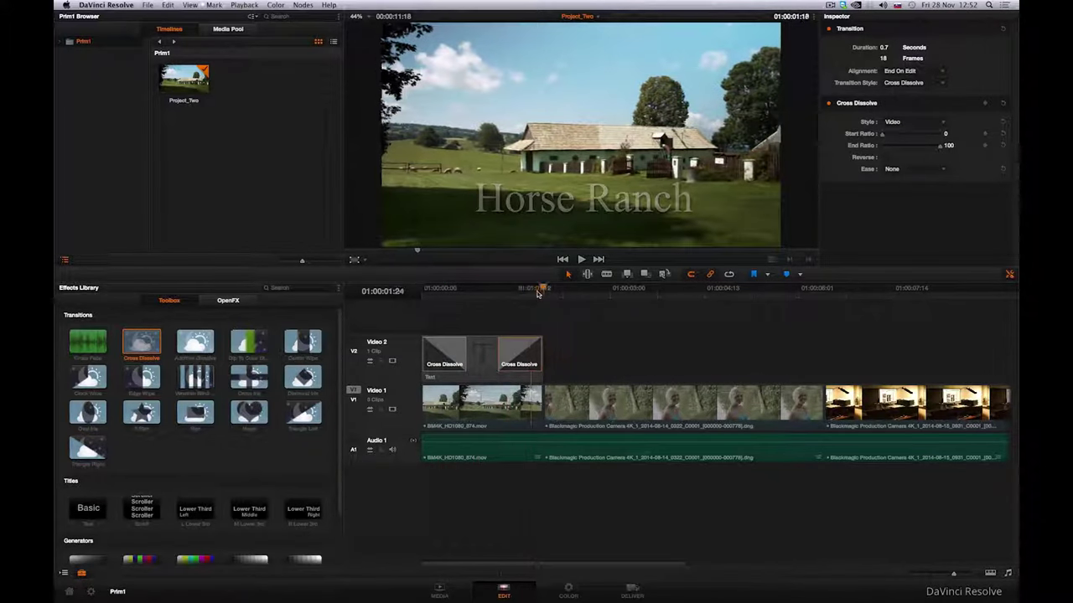
drag(502, 565, 615, 570)
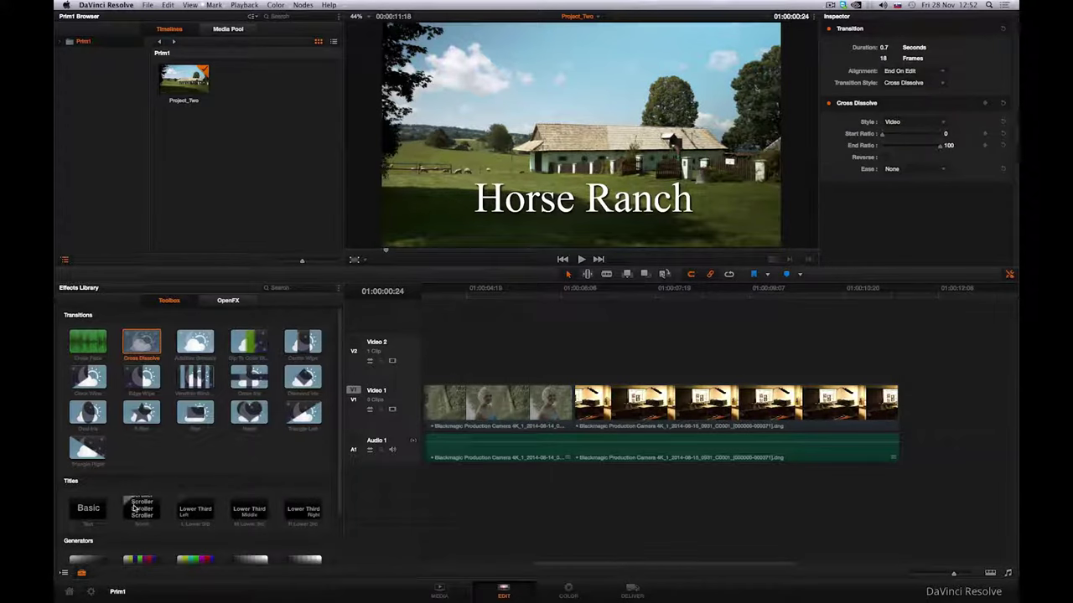
Place a Scroll title on Video 2 above the last clip, extended to its end.
drag(138, 507, 576, 369)
drag(885, 366, 898, 365)
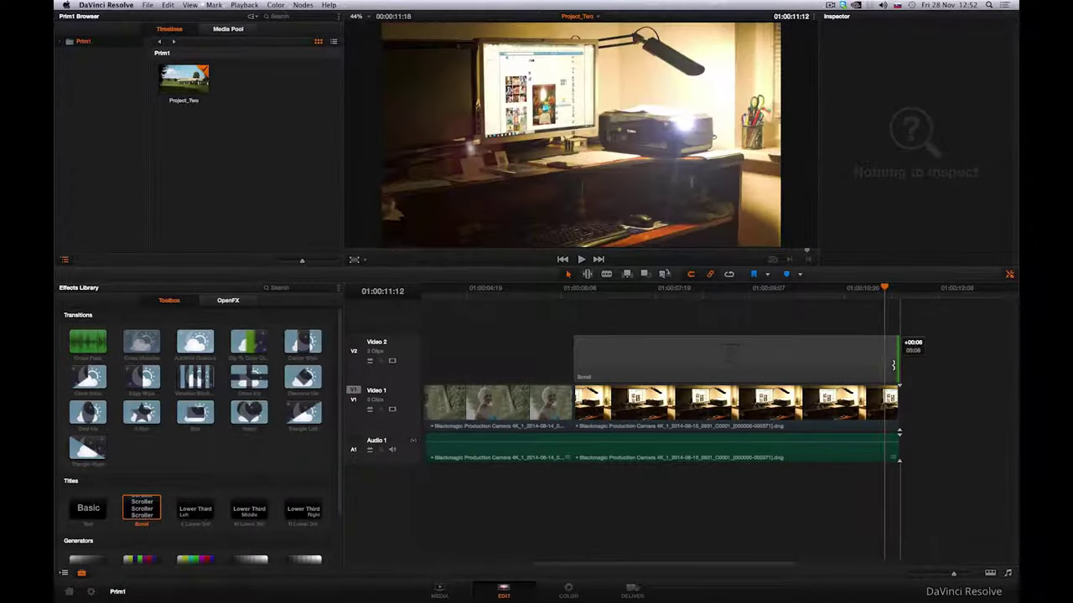
click(788, 358)
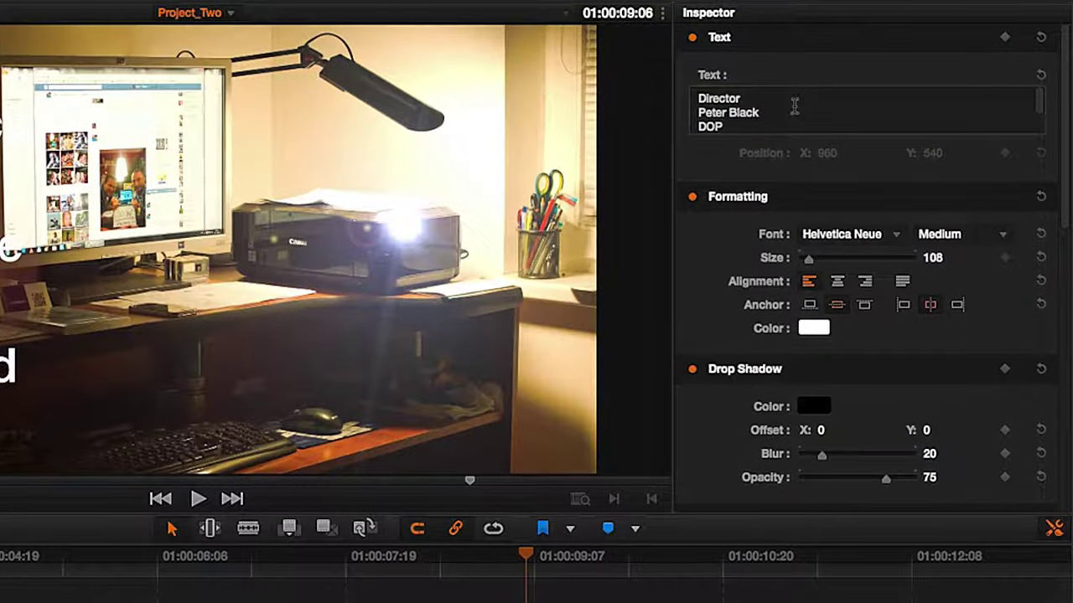
drag(1040, 105, 1039, 120)
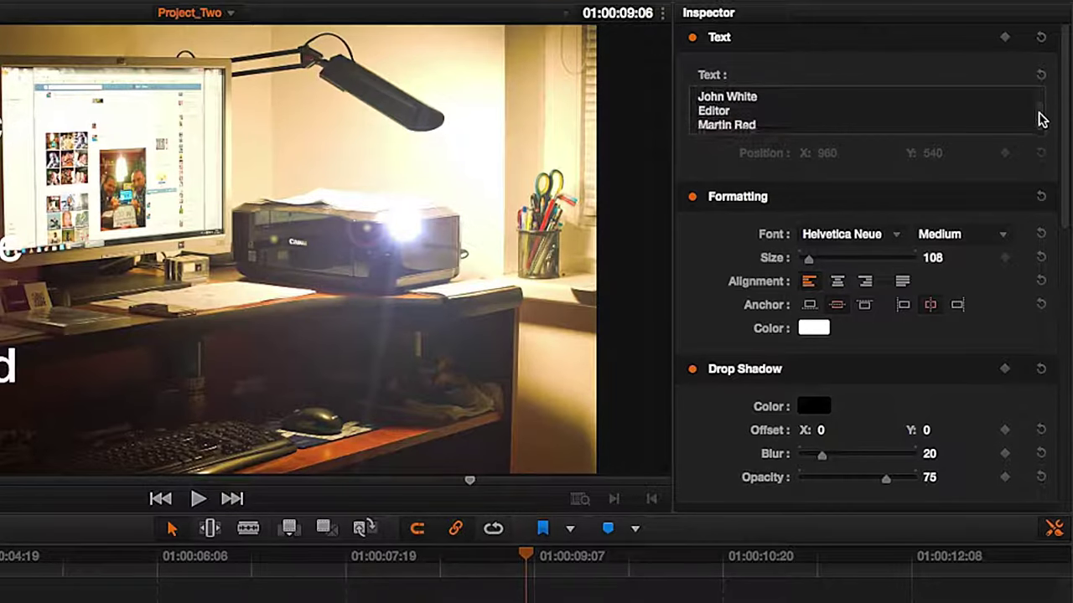
Centre the credits at size 50 with drop shadow offset 5/-4 and blur 50, then preview.
click(837, 282)
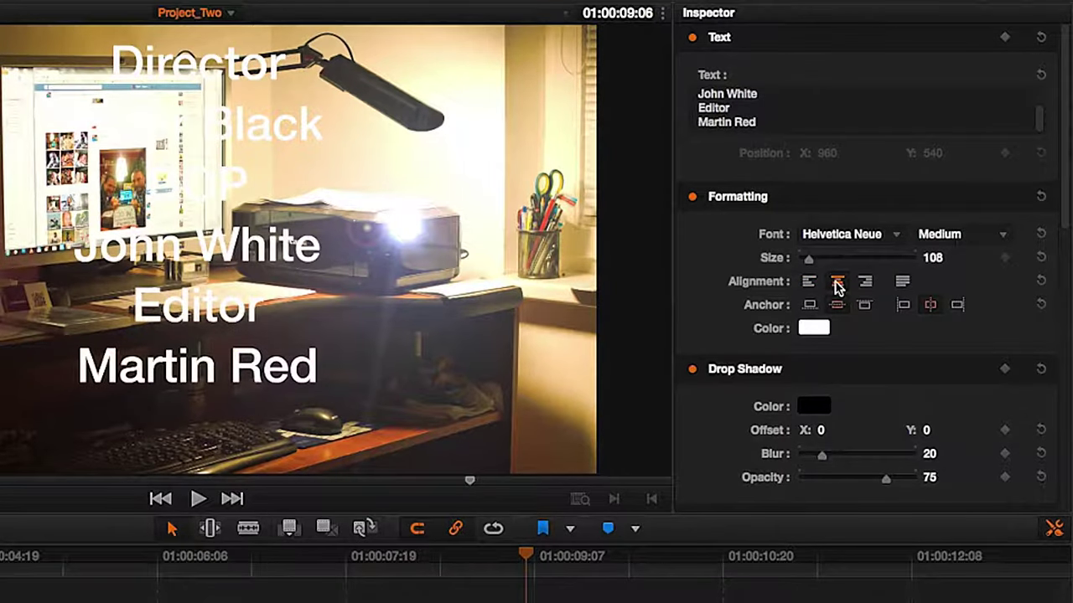
drag(809, 258, 802, 263)
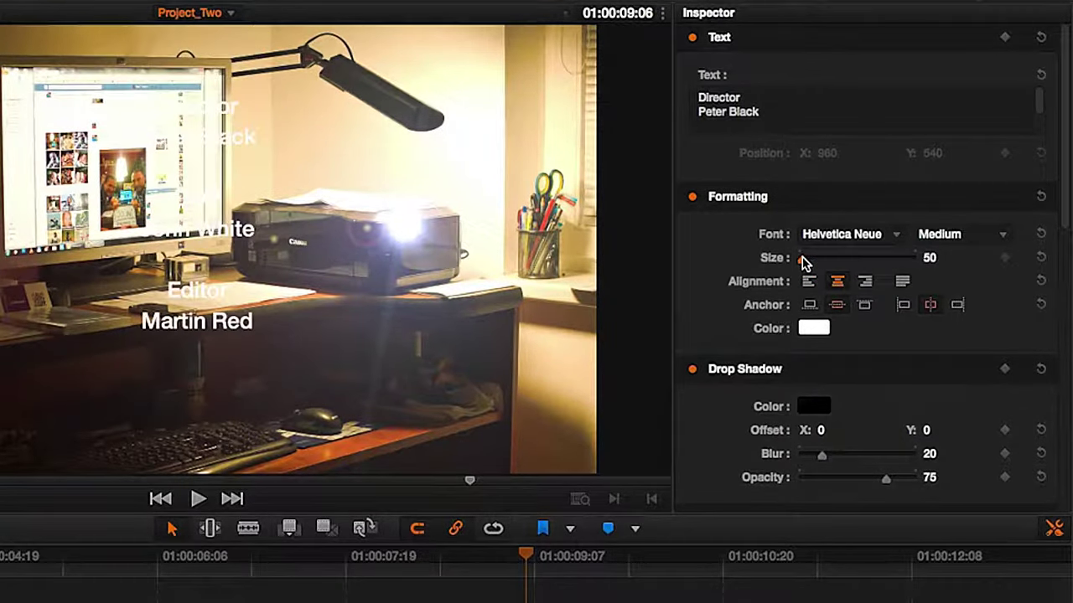
drag(821, 431, 825, 430)
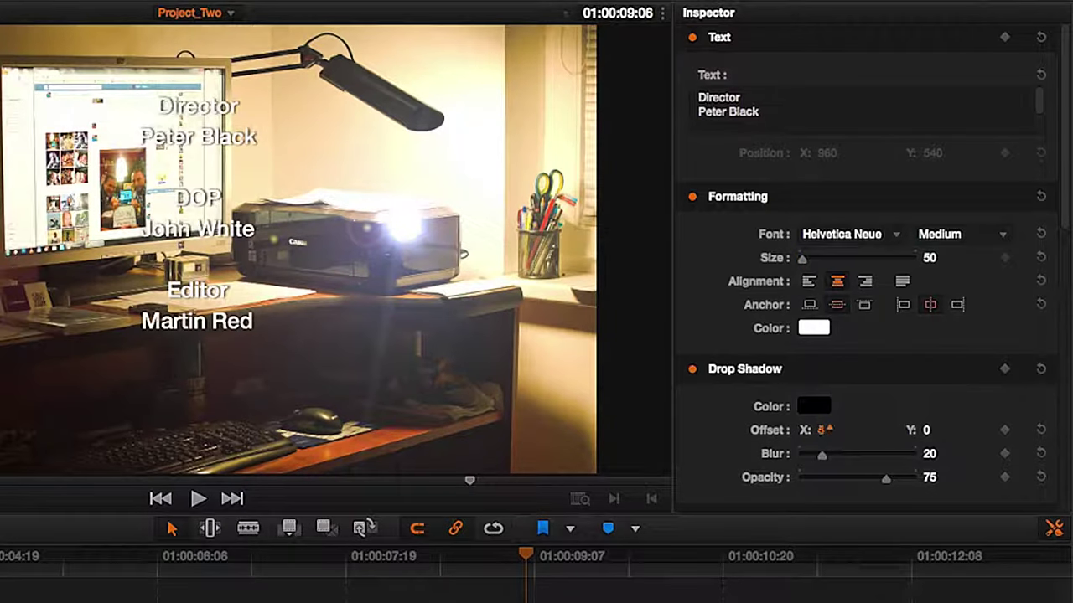
drag(915, 431, 918, 434)
drag(811, 455, 857, 455)
key(Up)
click(199, 499)
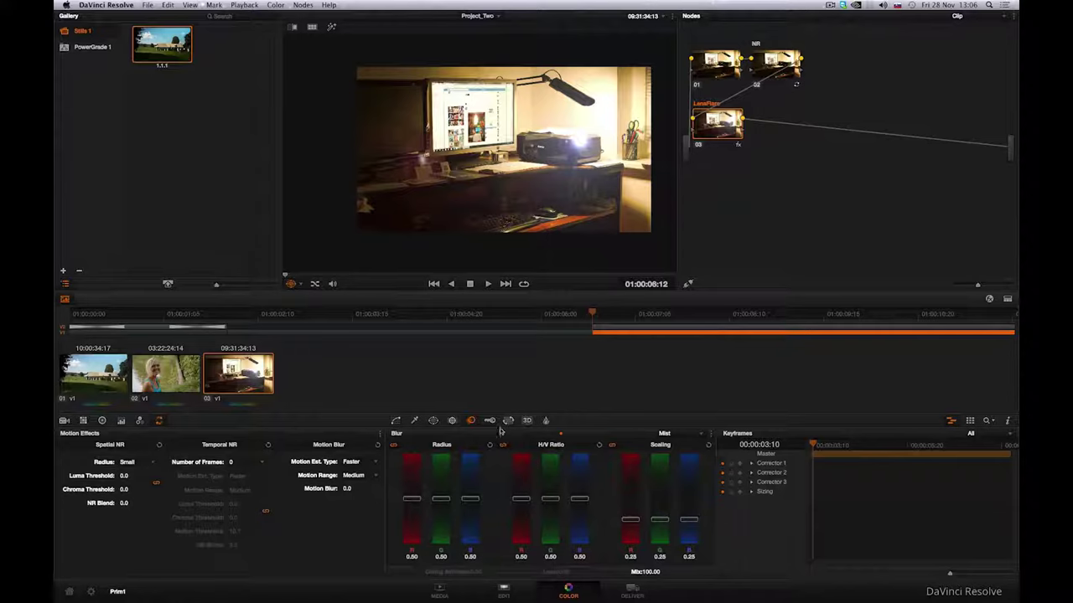
Give the girl's close-up clip Input Sizing of zoom 1.242, tilt -96.5, pan 186.5.
click(508, 420)
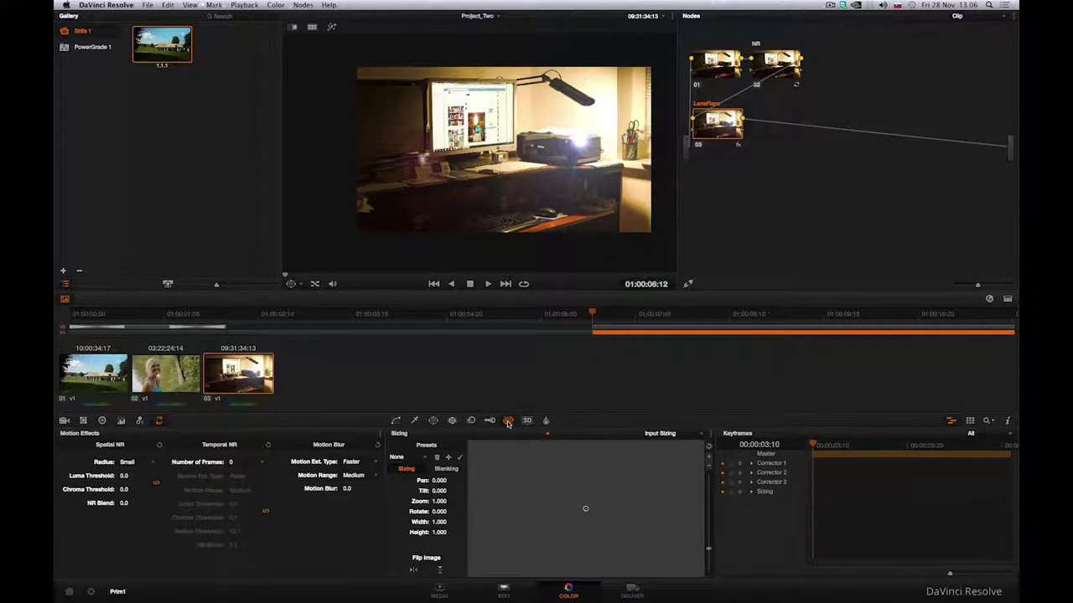
click(162, 388)
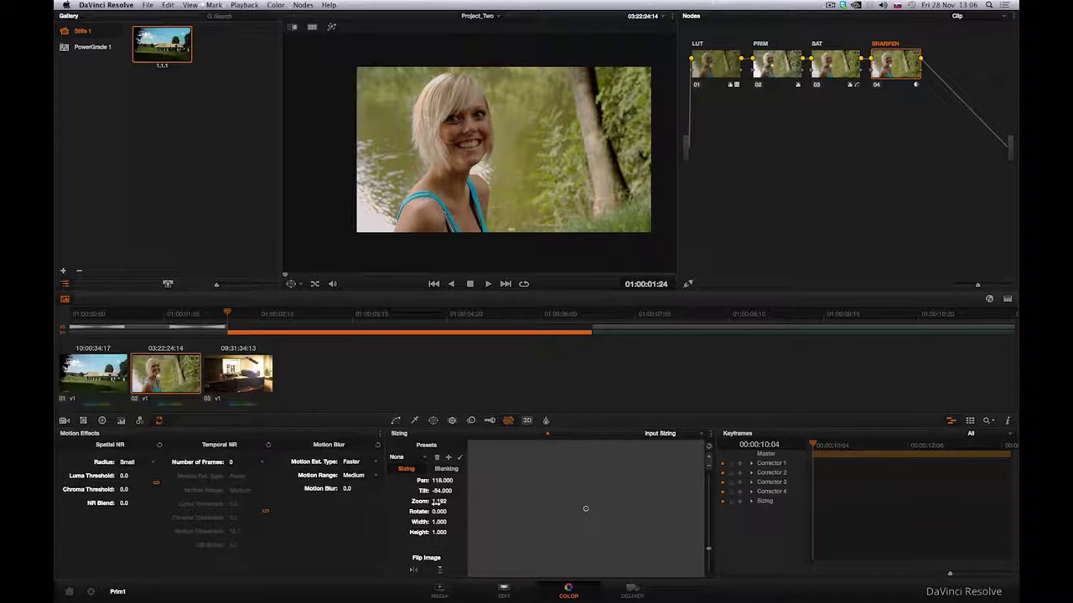
drag(439, 501, 452, 484)
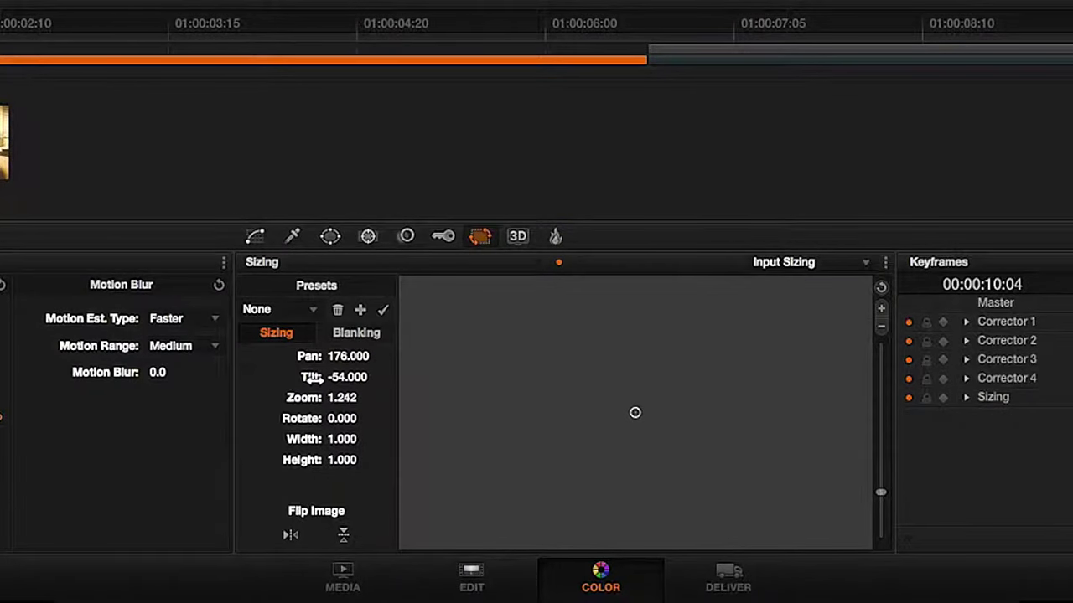
drag(369, 377, 378, 377)
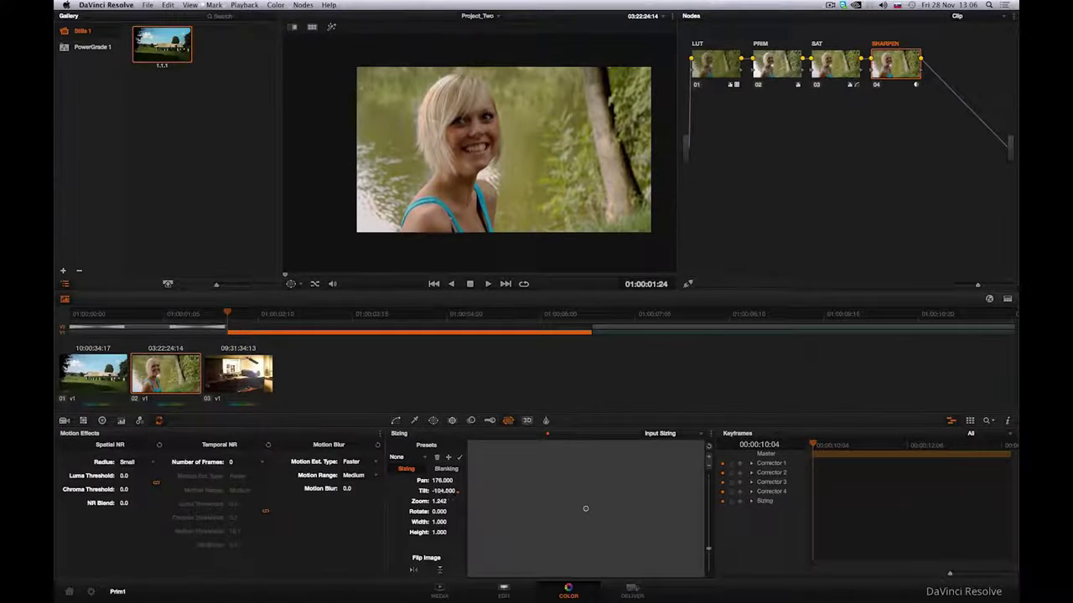
drag(443, 490, 445, 490)
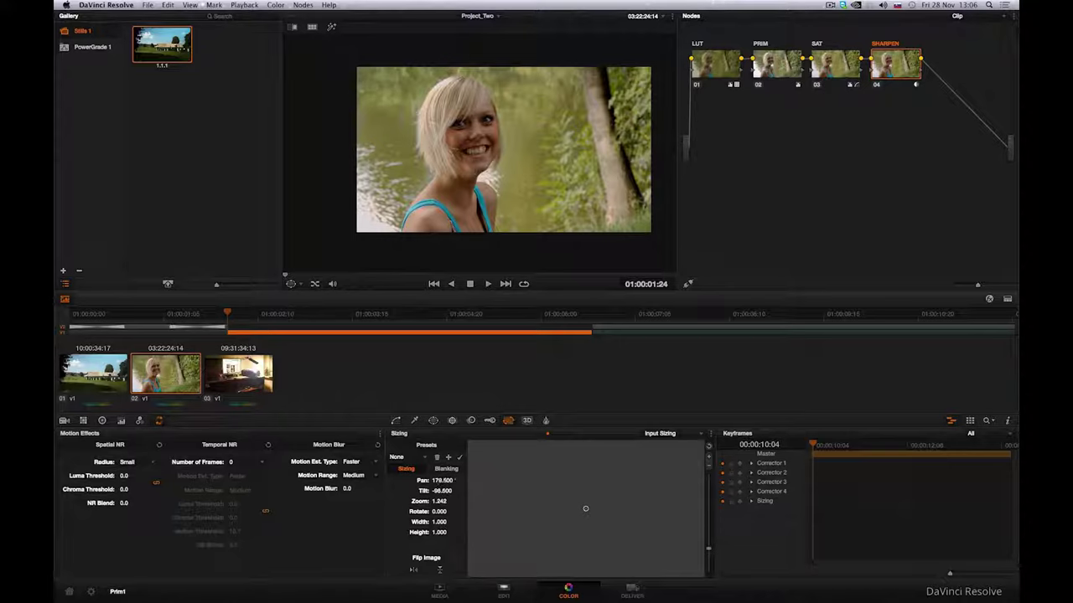
drag(442, 481, 445, 480)
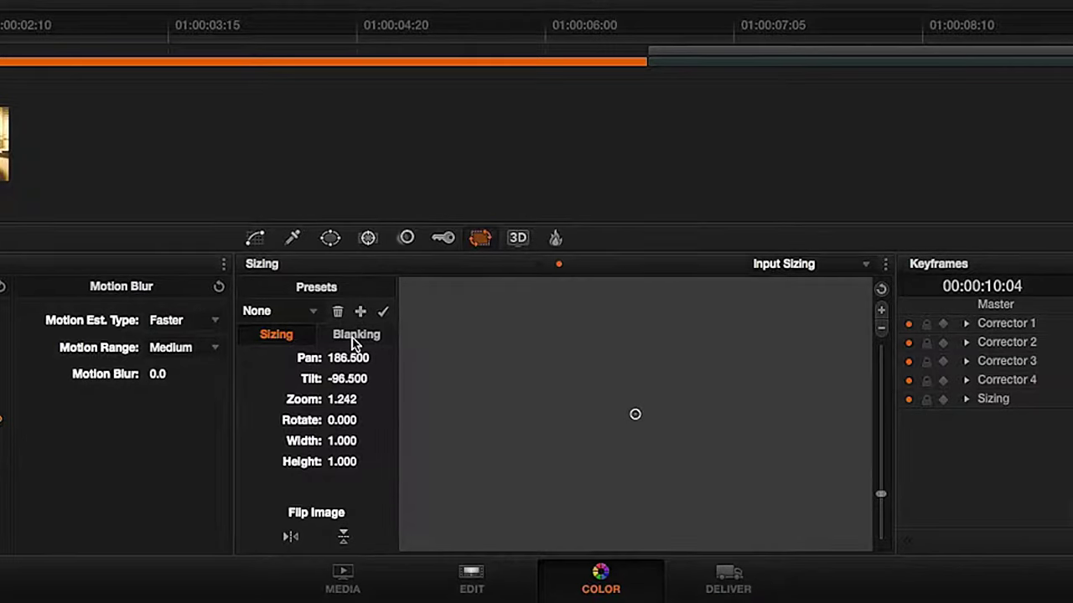
Under Output Sizing, set blanking Top 130 and Bottom 950 with Smooth enabled.
click(802, 266)
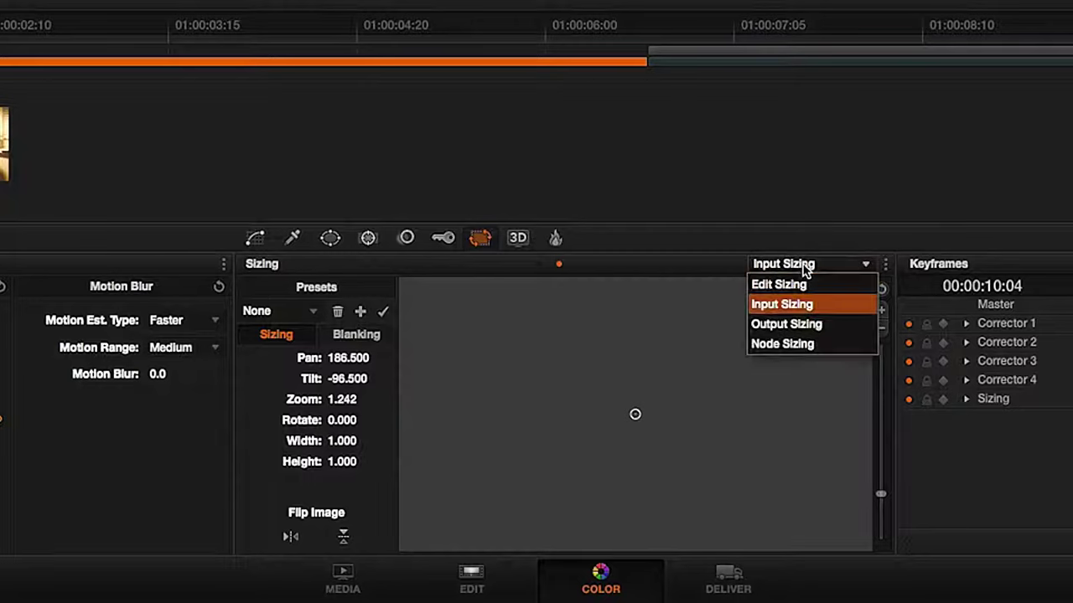
click(796, 324)
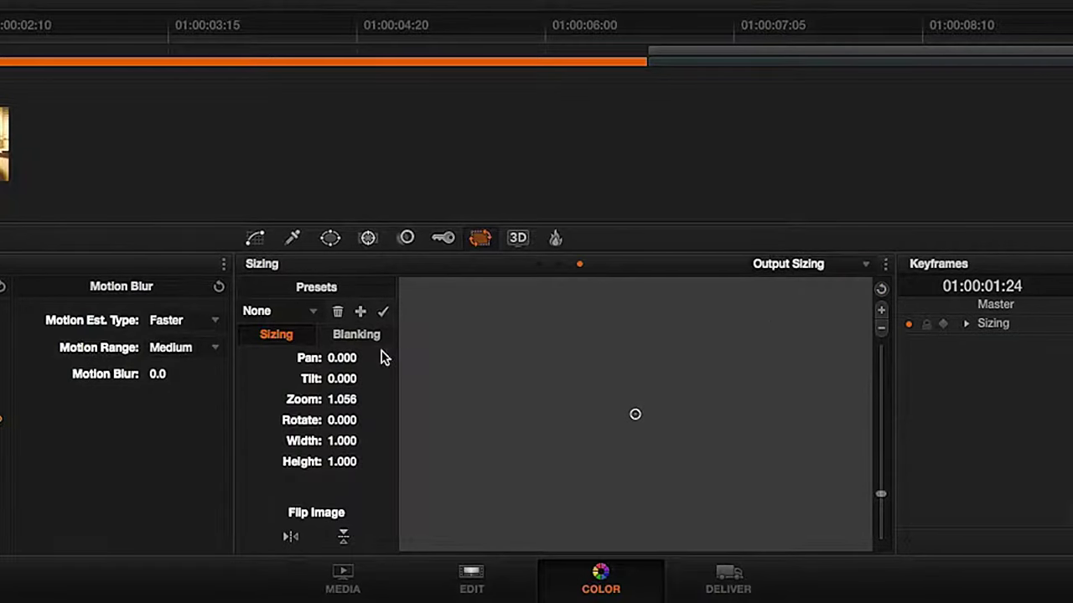
click(350, 336)
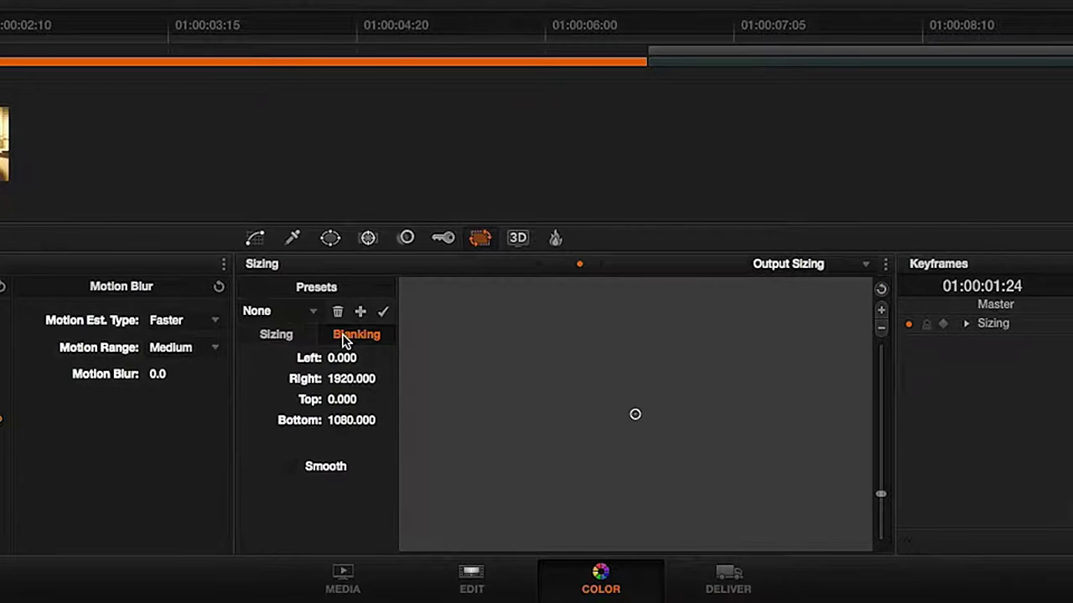
click(341, 399)
text(150)
key(Return)
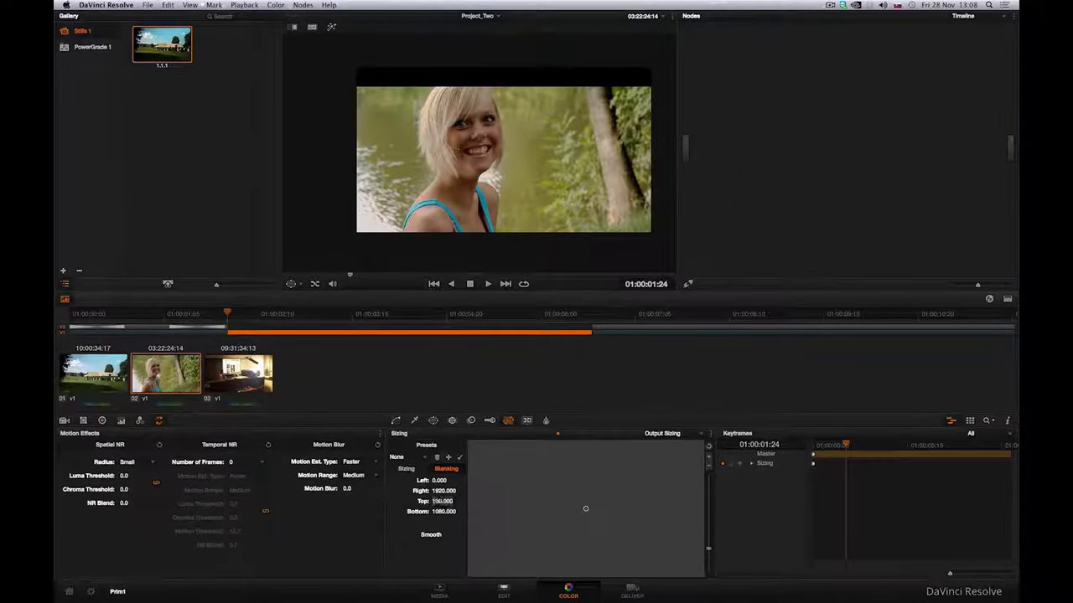
drag(435, 512, 461, 512)
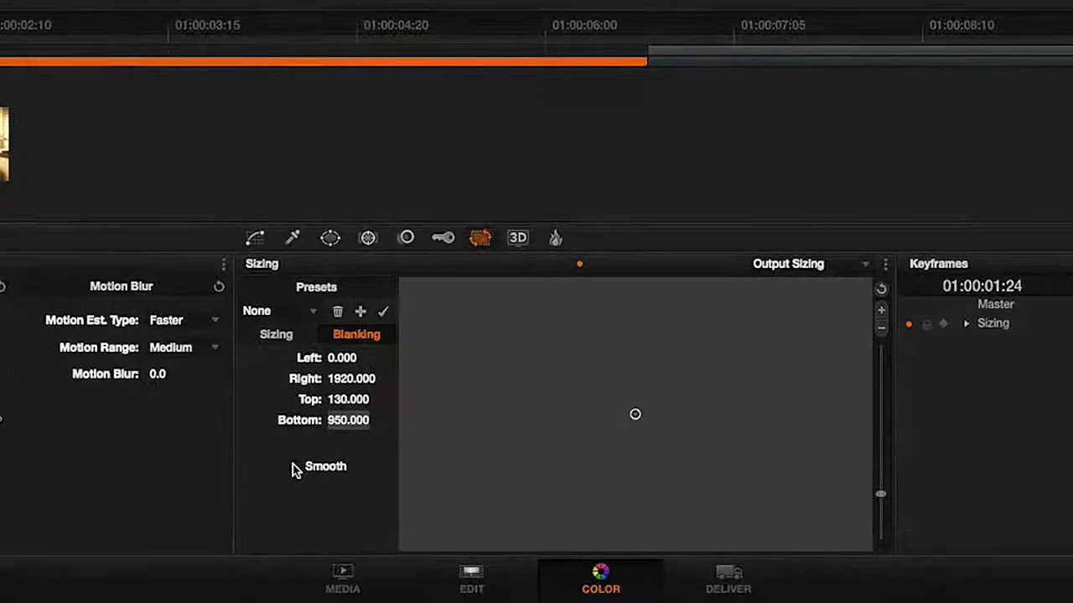
click(293, 468)
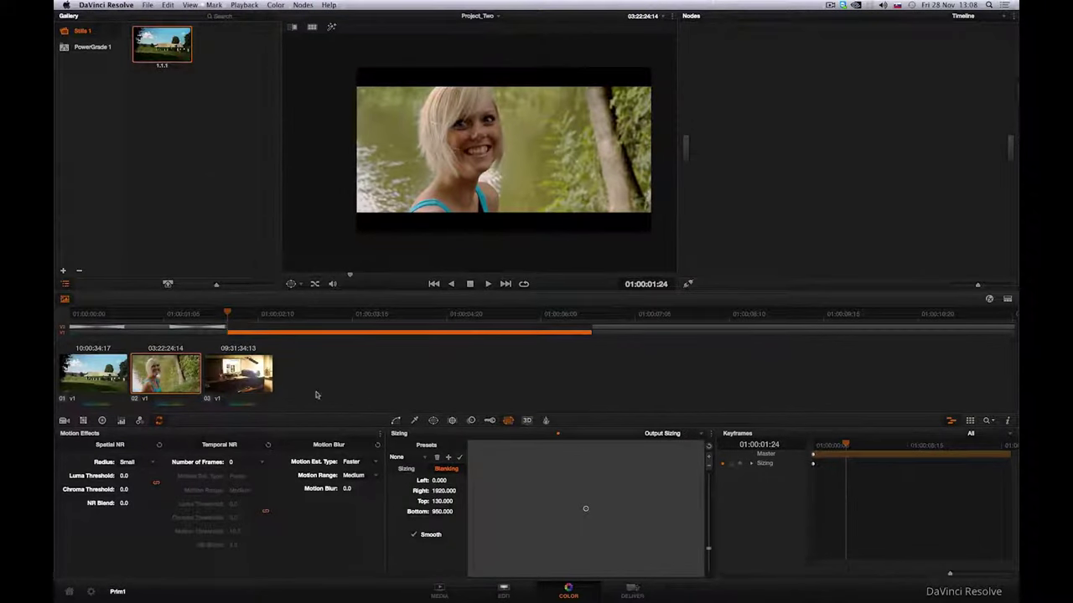
click(238, 377)
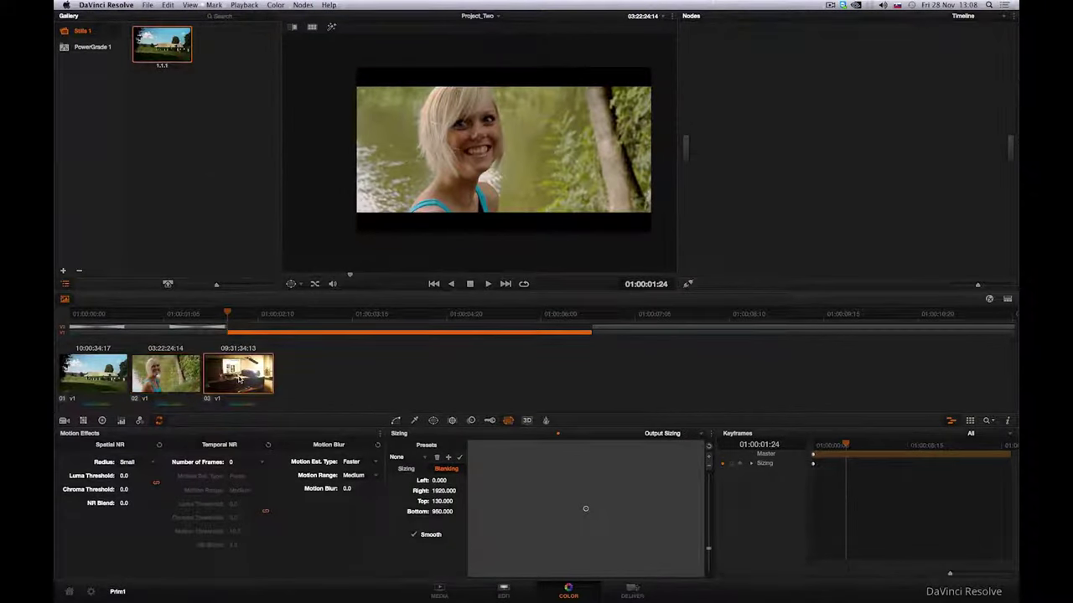
View the opening farmhouse clip to confirm it shows the letterbox bars.
click(113, 377)
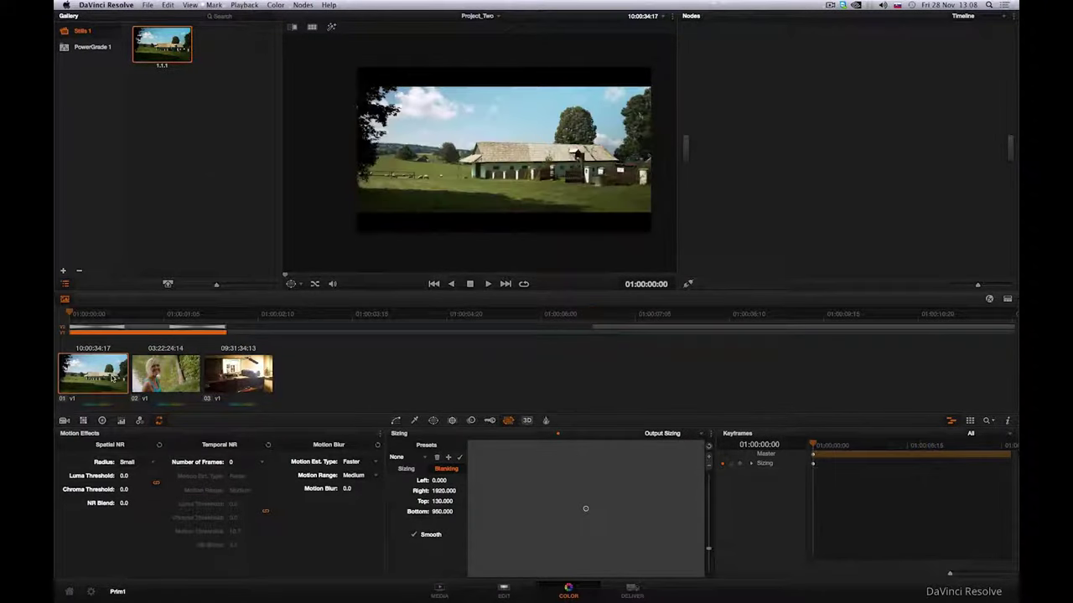